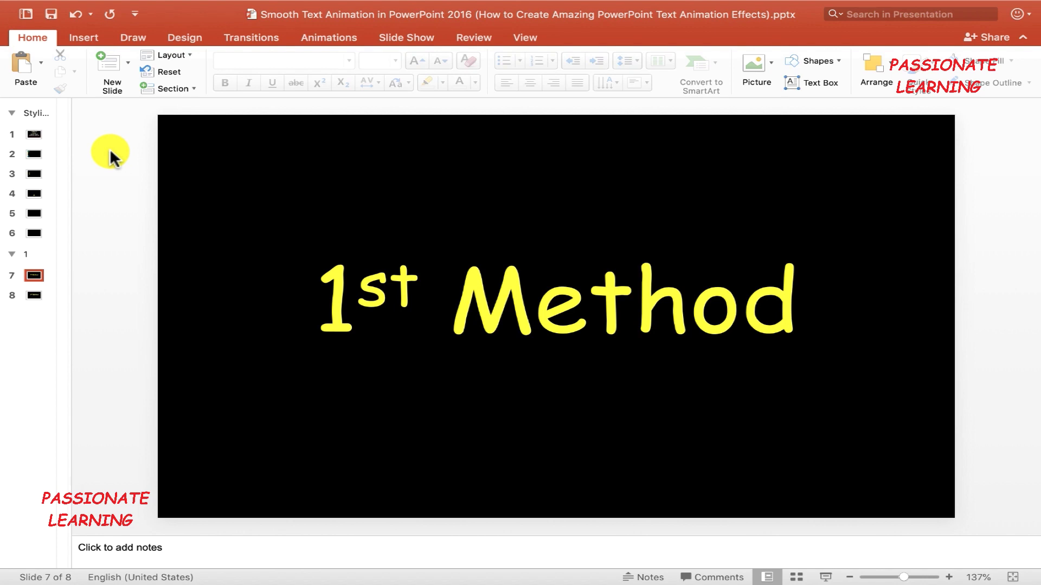
- Insert a blank slide after slide 7 and give it a solid black background
click(122, 70)
click(189, 171)
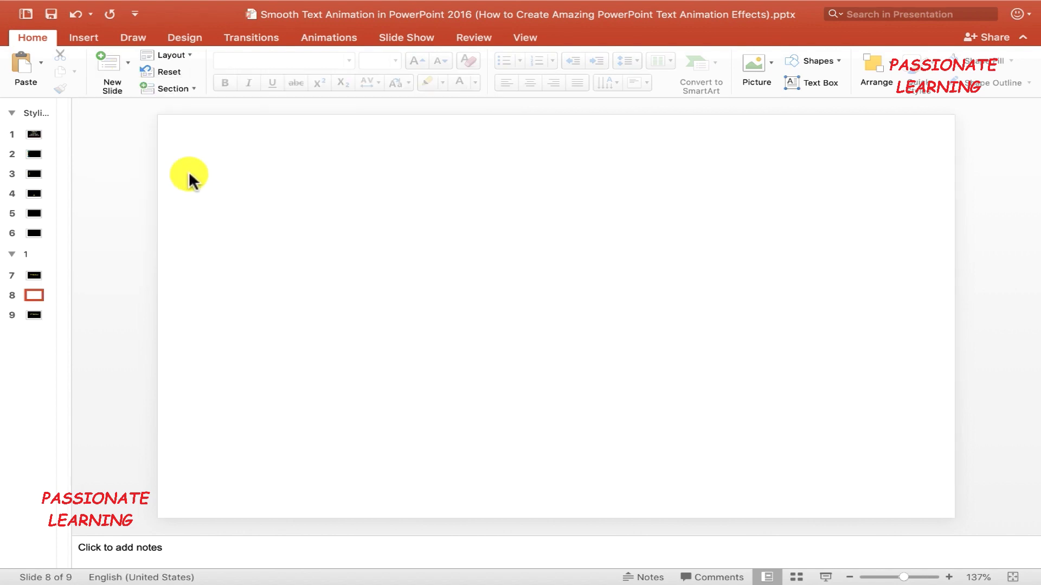
right_click(269, 217)
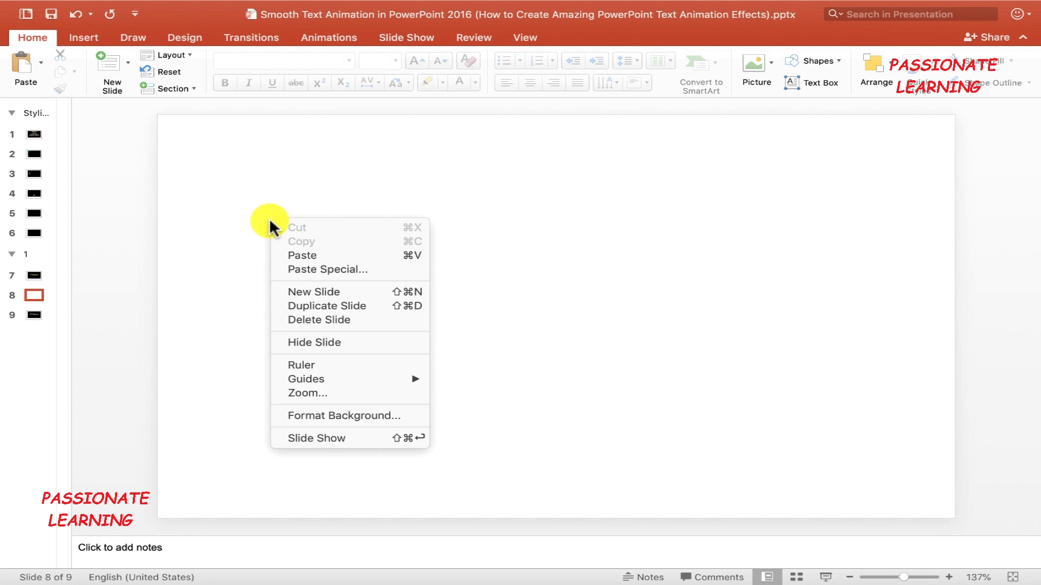
click(346, 411)
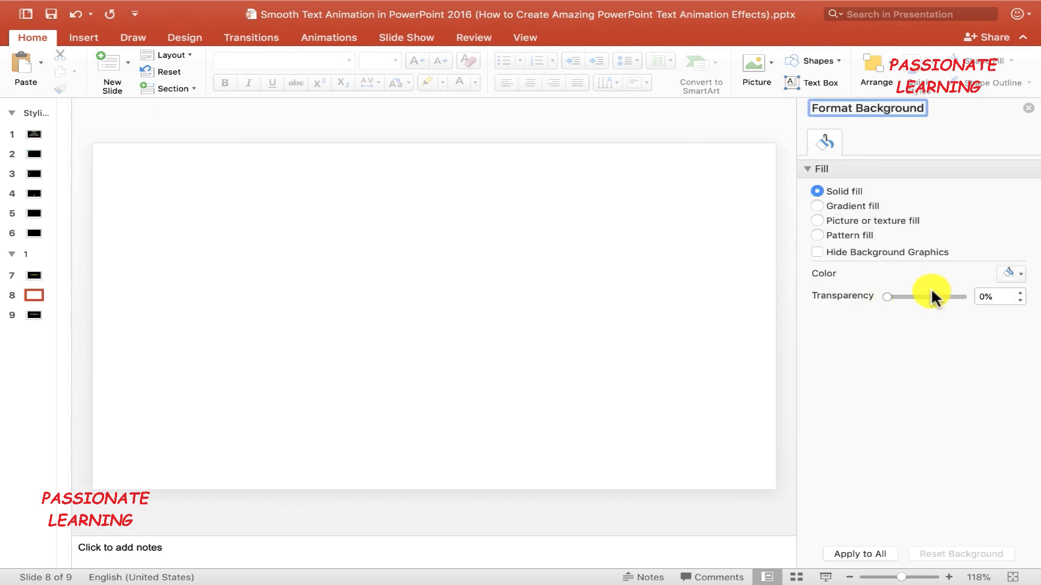
click(1019, 278)
click(912, 340)
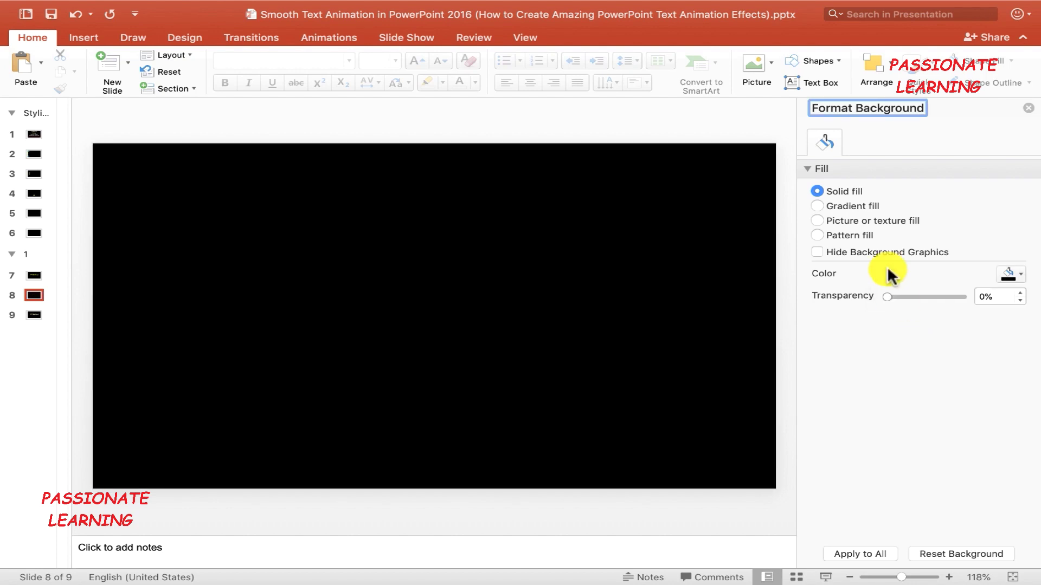
click(84, 33)
click(664, 65)
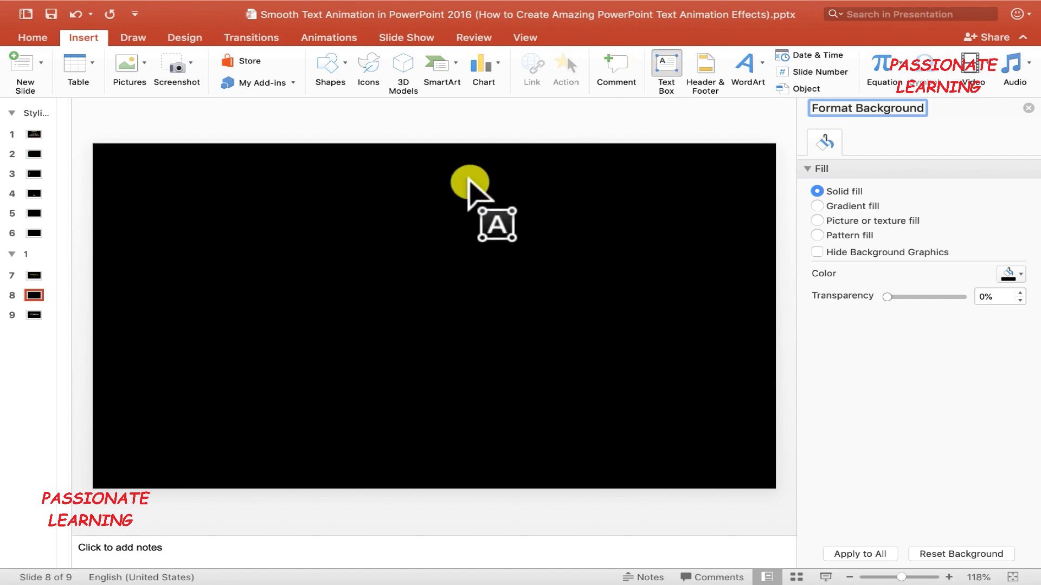
- Draw a text box near the top of the slide and type AWESOME in white
drag(364, 228, 552, 311)
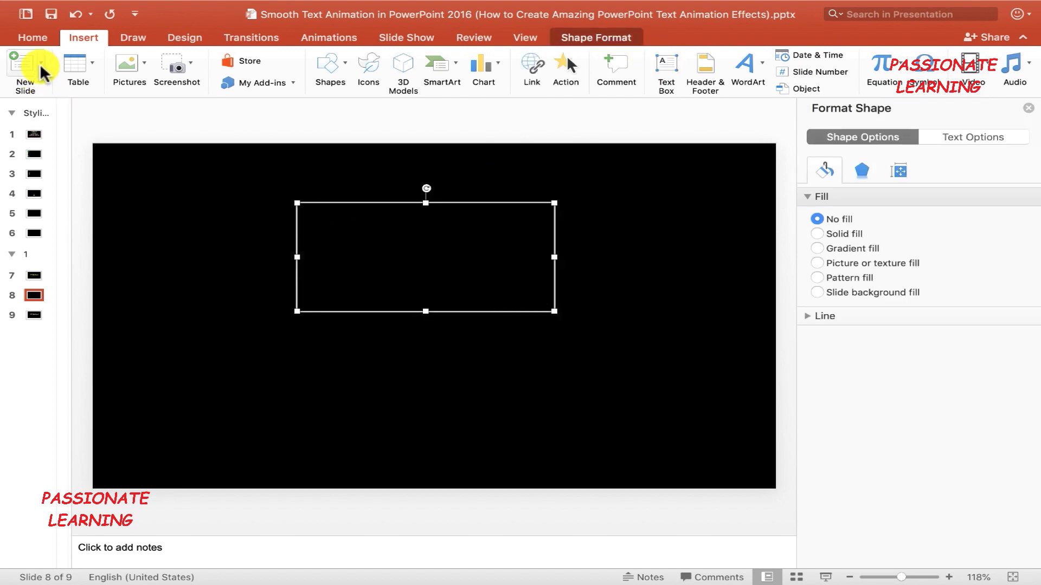
click(32, 39)
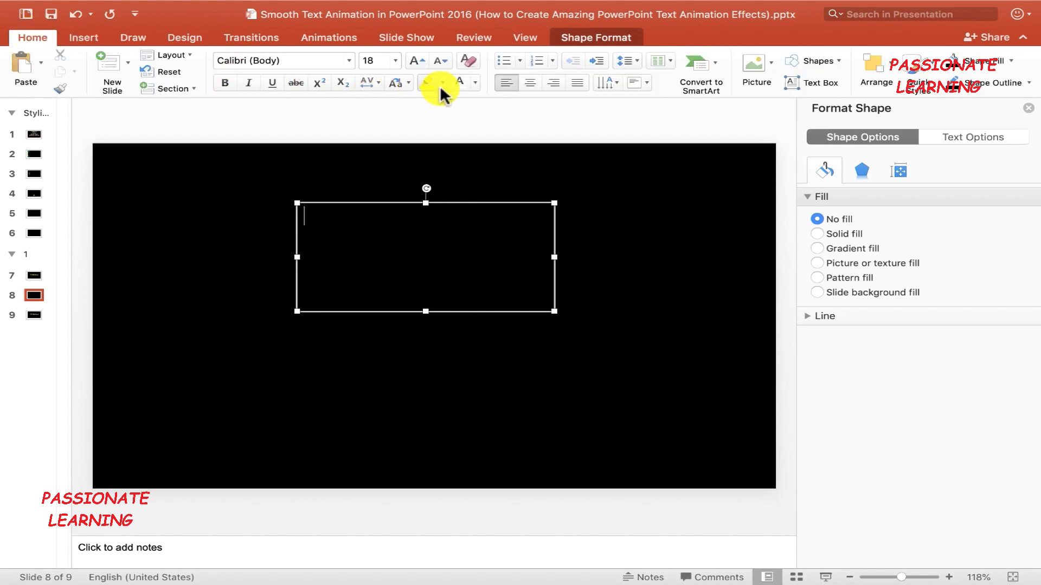
click(473, 83)
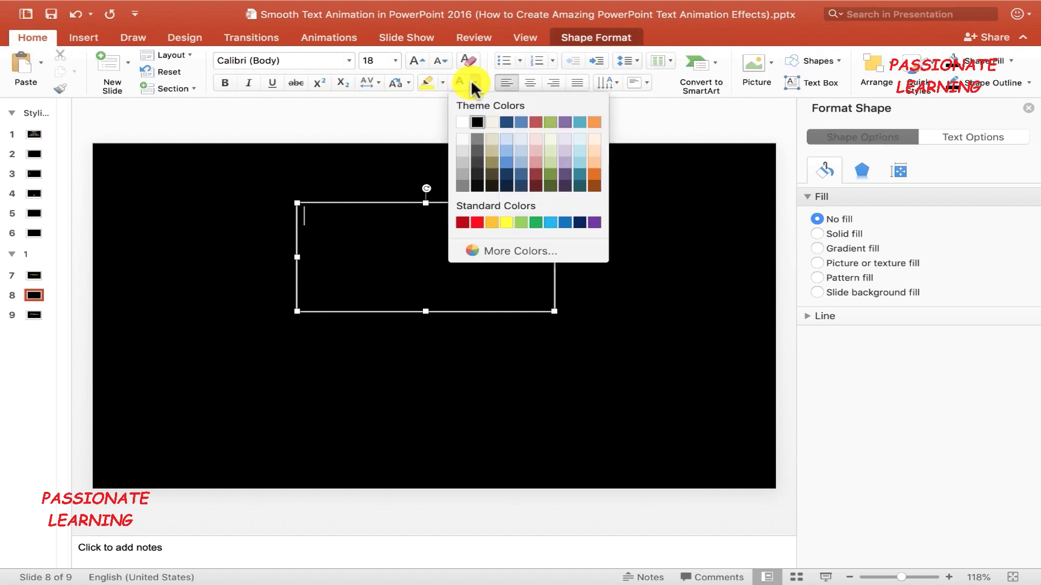
click(458, 120)
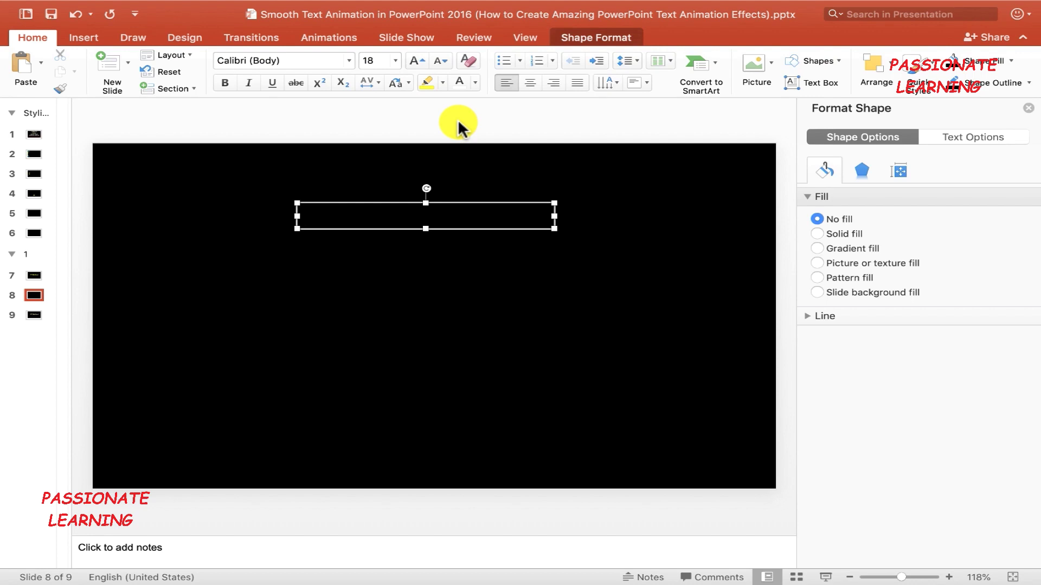
text(AWESOME)
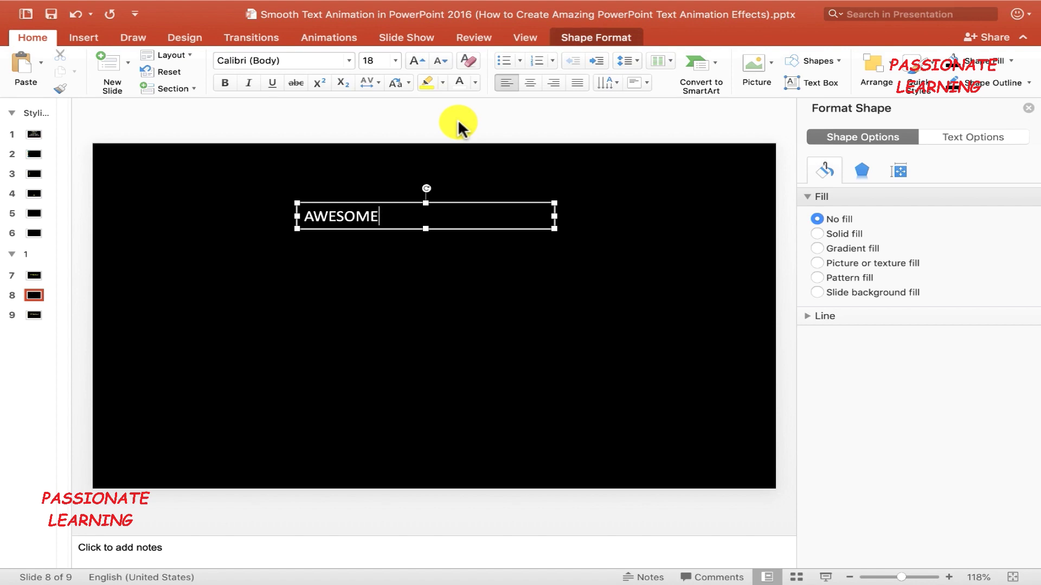
key(super+a)
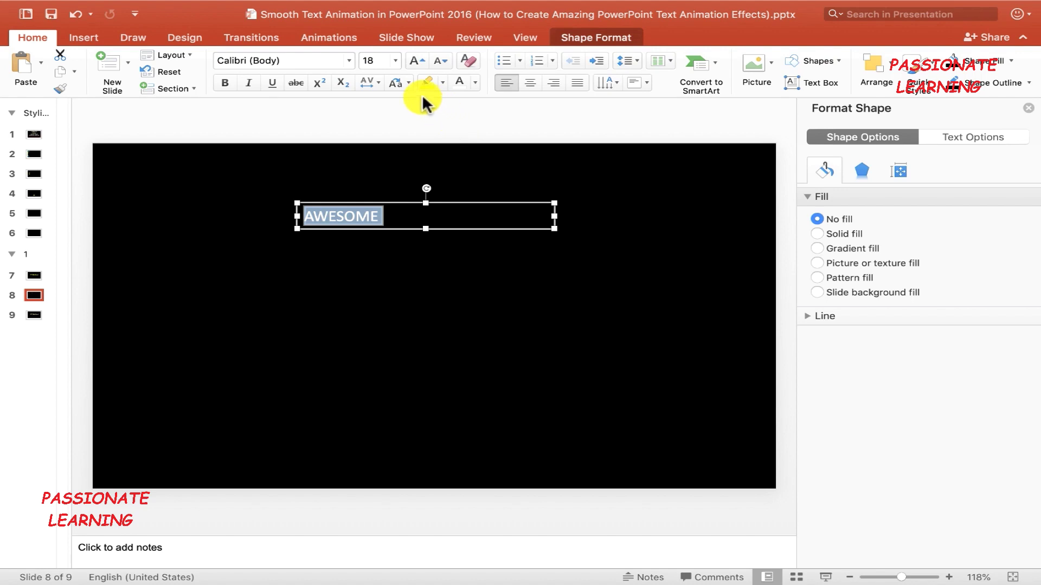
- Make AWESOME 100 pt Comic Sans MS and widen its box to one line
click(349, 59)
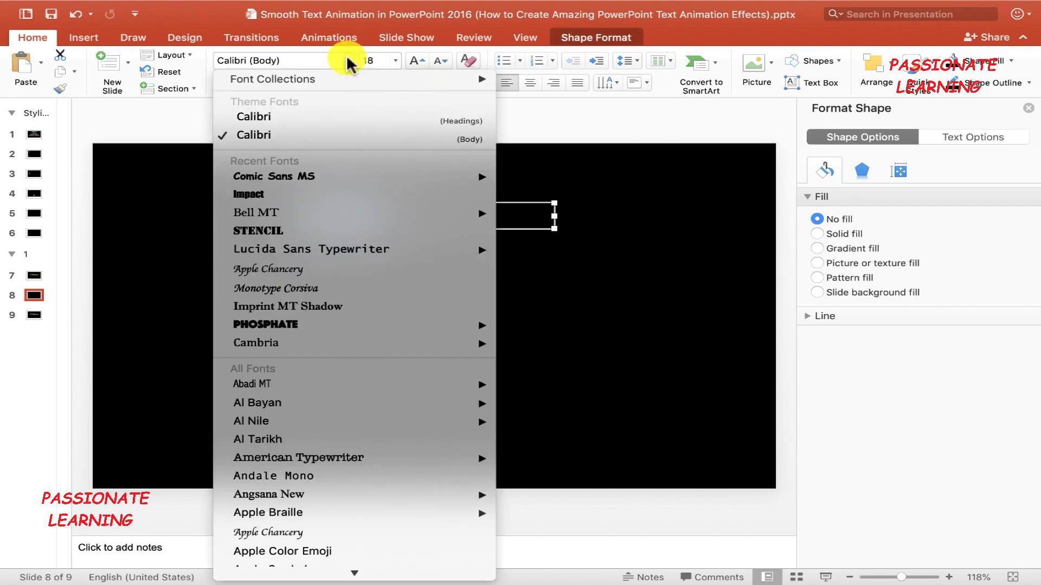
click(305, 179)
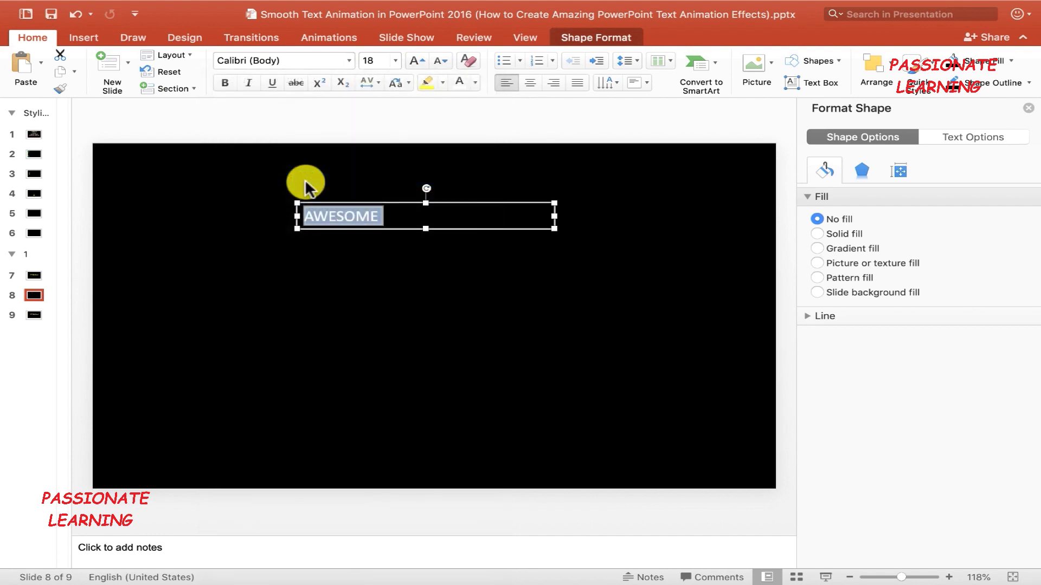
click(379, 60)
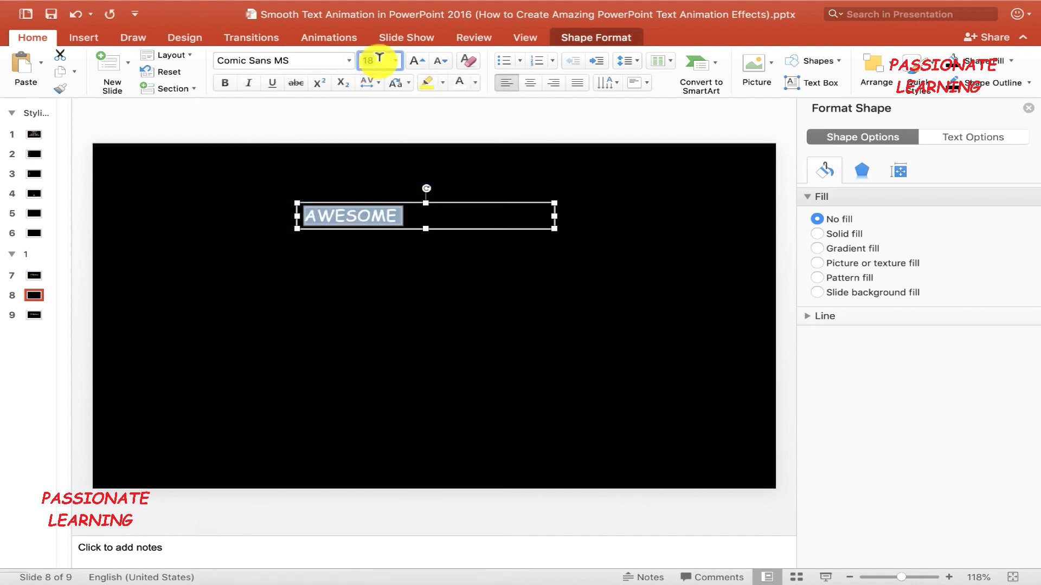
text(100)
key(Return)
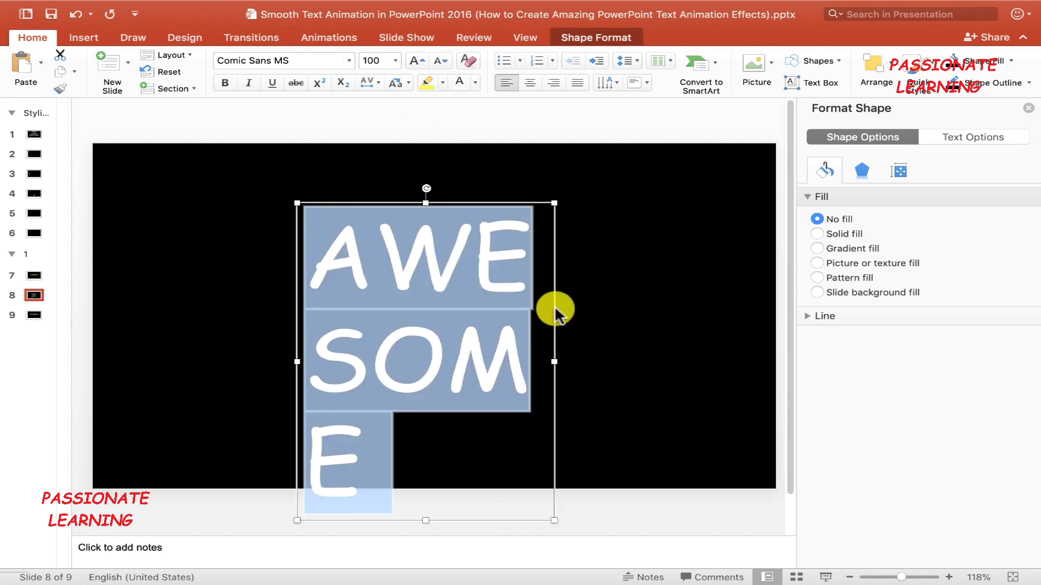
drag(554, 361, 764, 340)
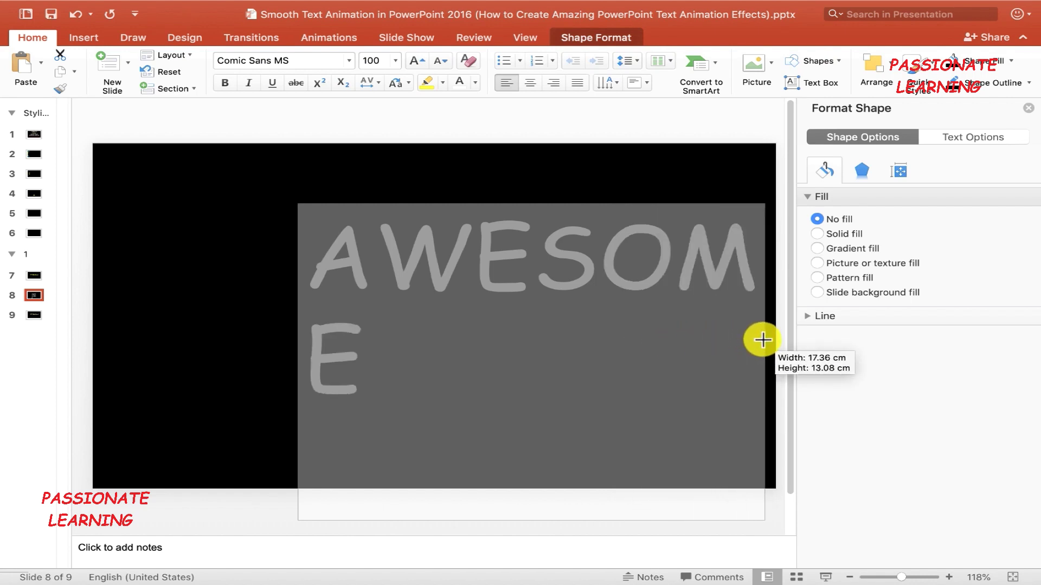
drag(288, 304, 233, 293)
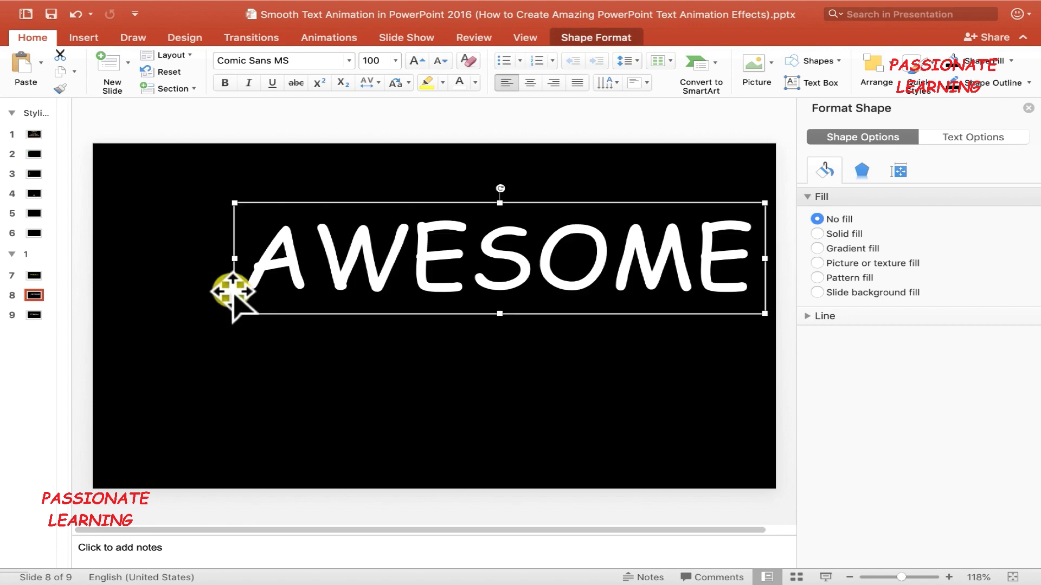
- Apply Align Center and Align Middle to the AWESOME text box
click(893, 67)
mouse_move(890, 326)
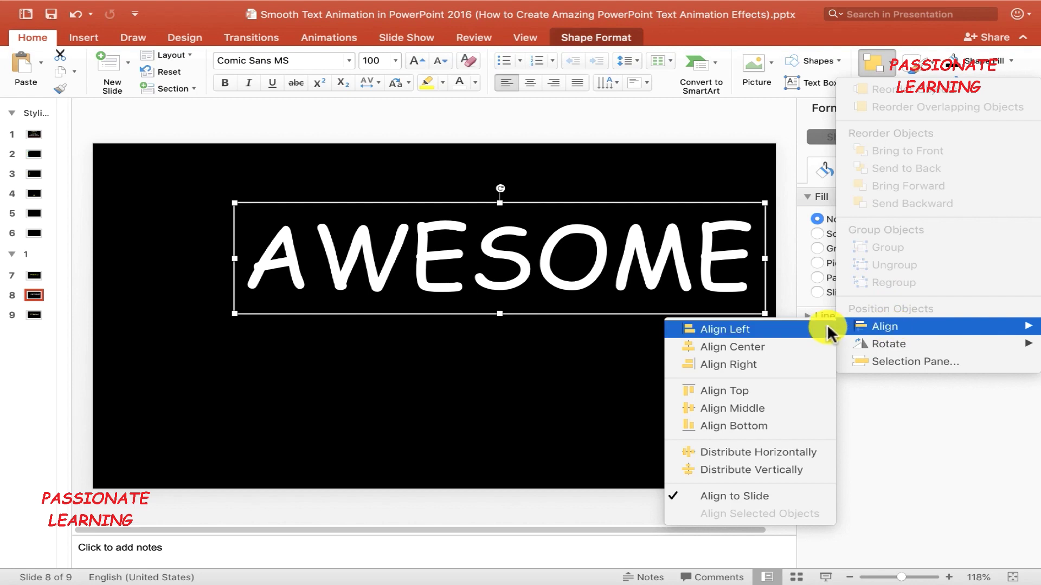
click(759, 347)
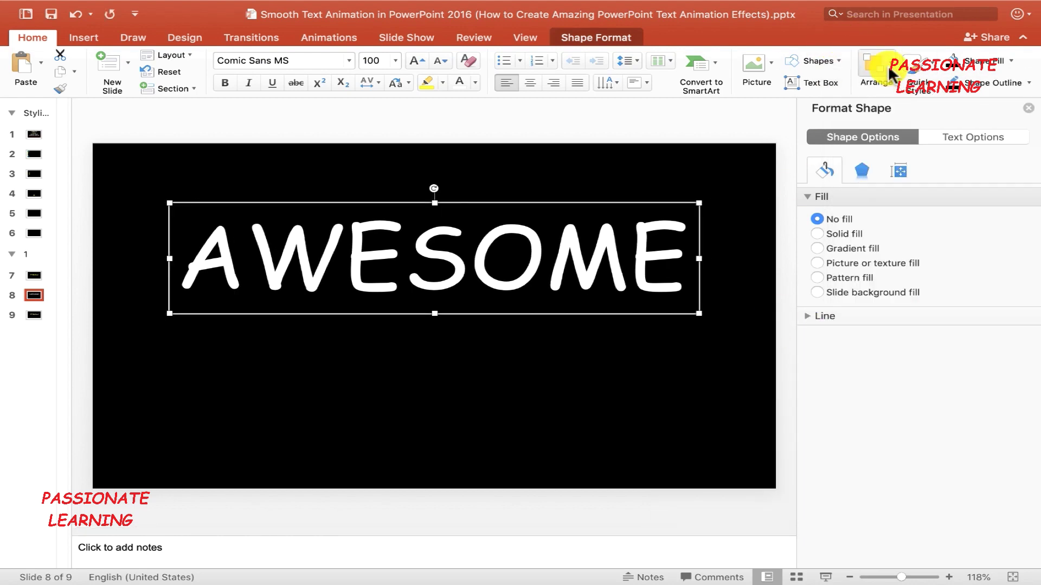
click(889, 70)
mouse_move(832, 326)
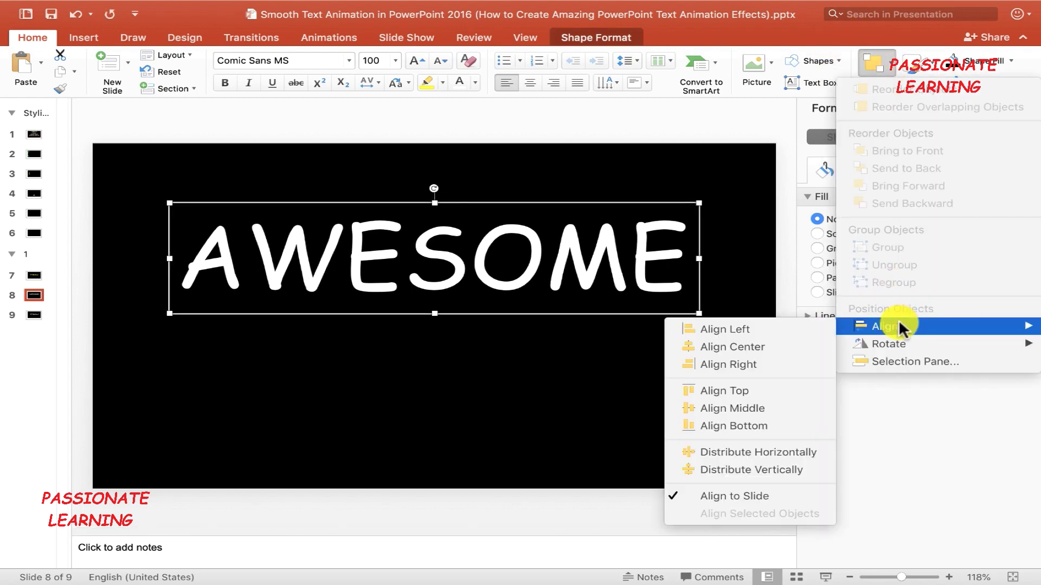
click(792, 399)
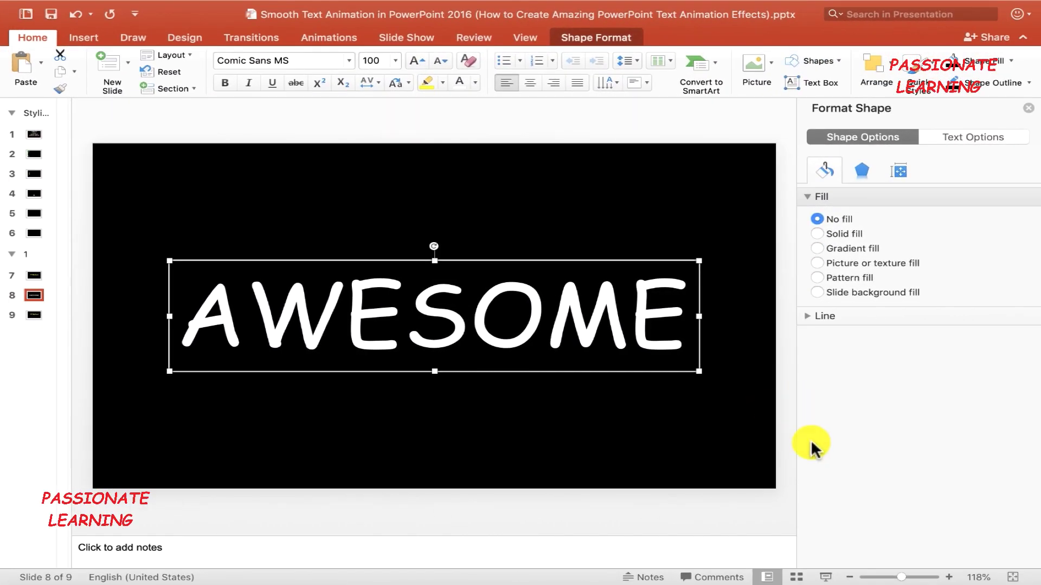
drag(905, 577, 897, 578)
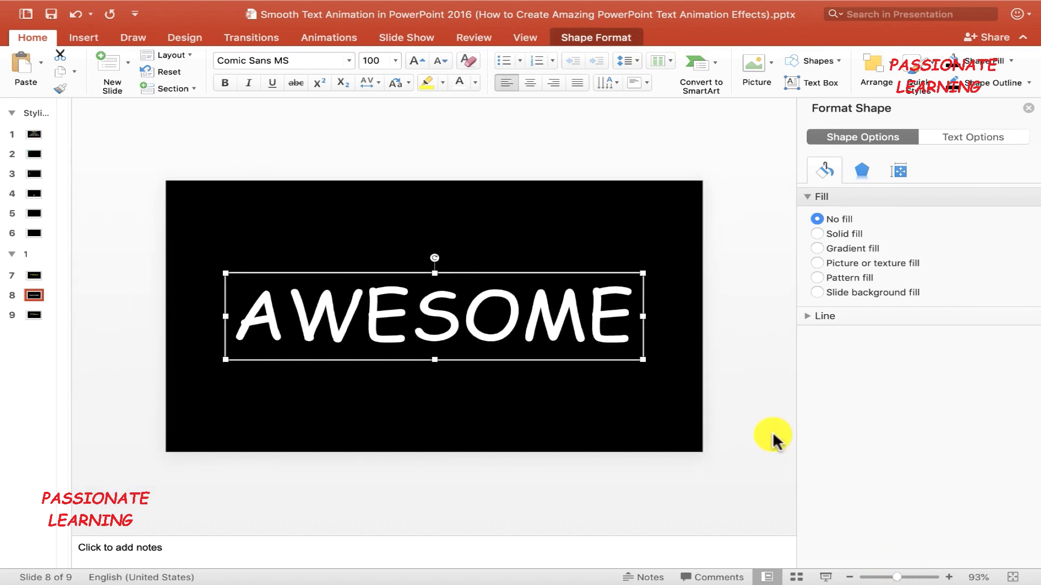
click(661, 288)
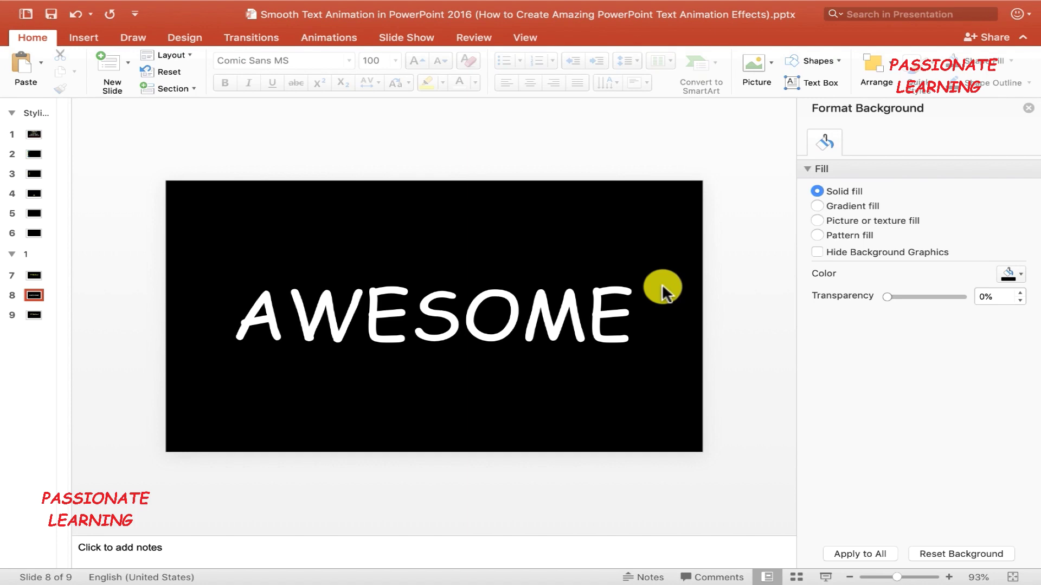
- Draw a thin rectangle left of AWESOME with yellow fill and a chosen outline colour
click(824, 62)
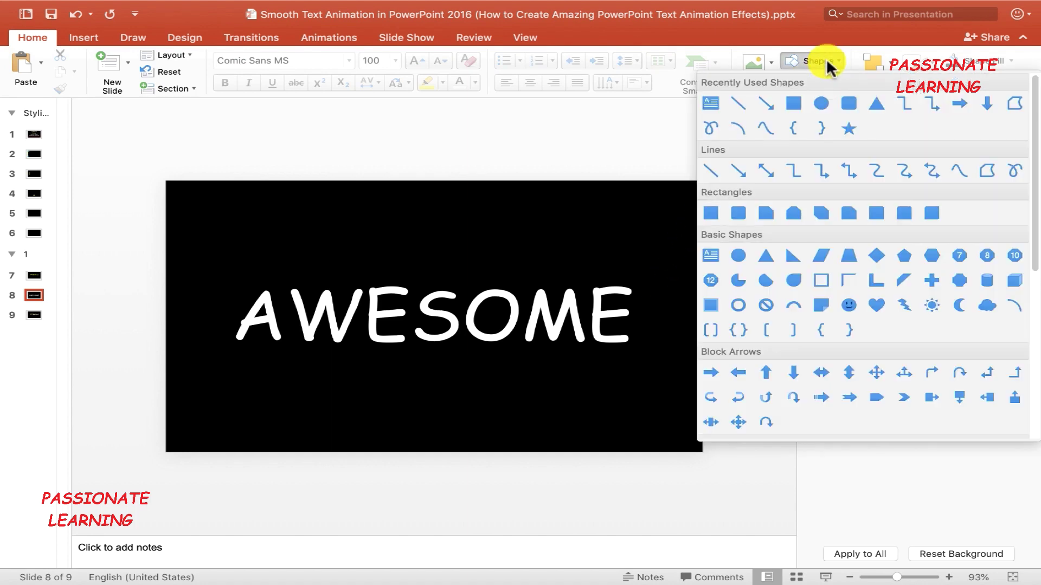
click(710, 216)
drag(207, 256, 214, 357)
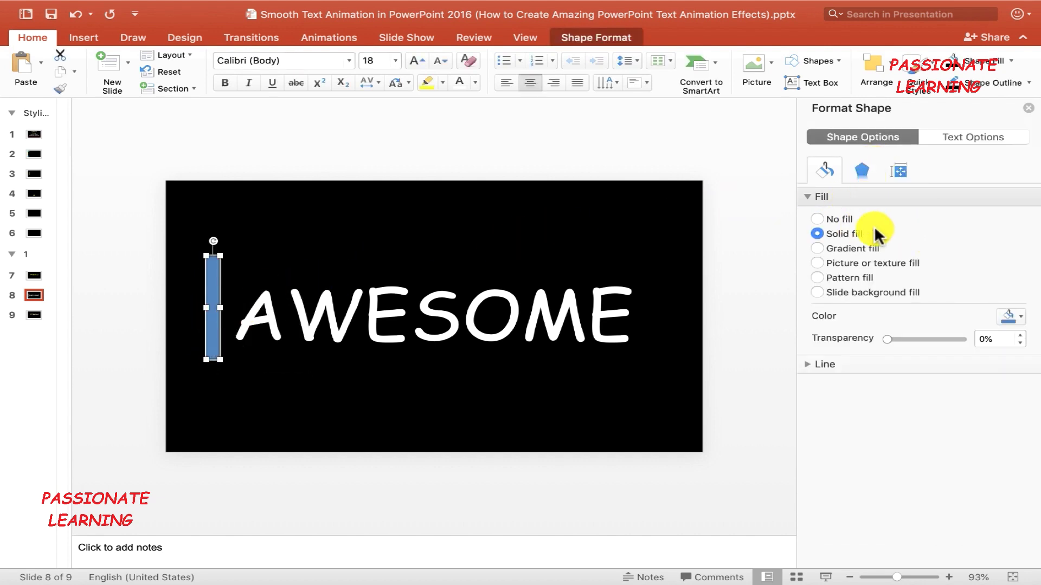
click(1021, 317)
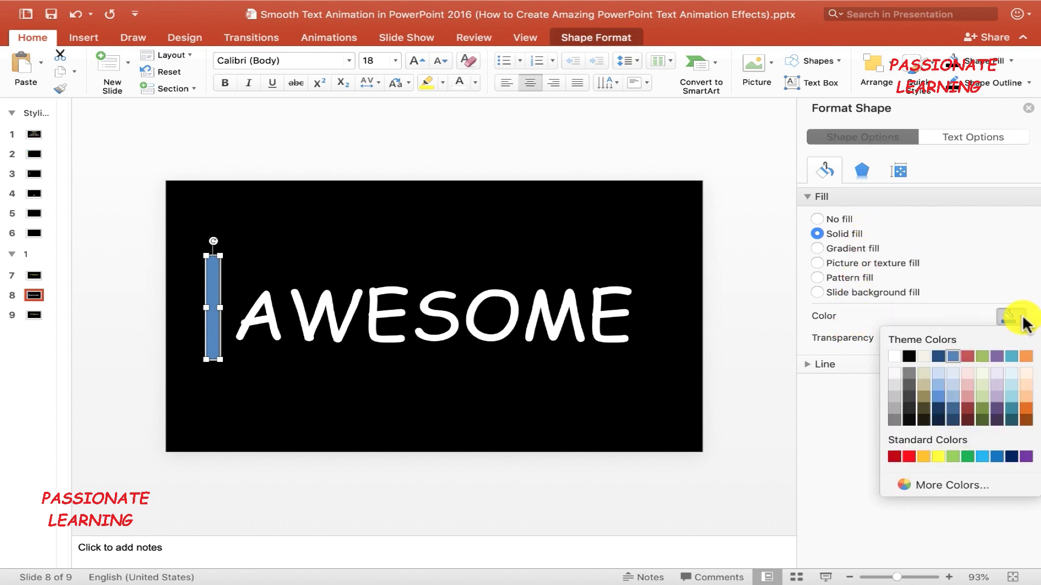
click(942, 461)
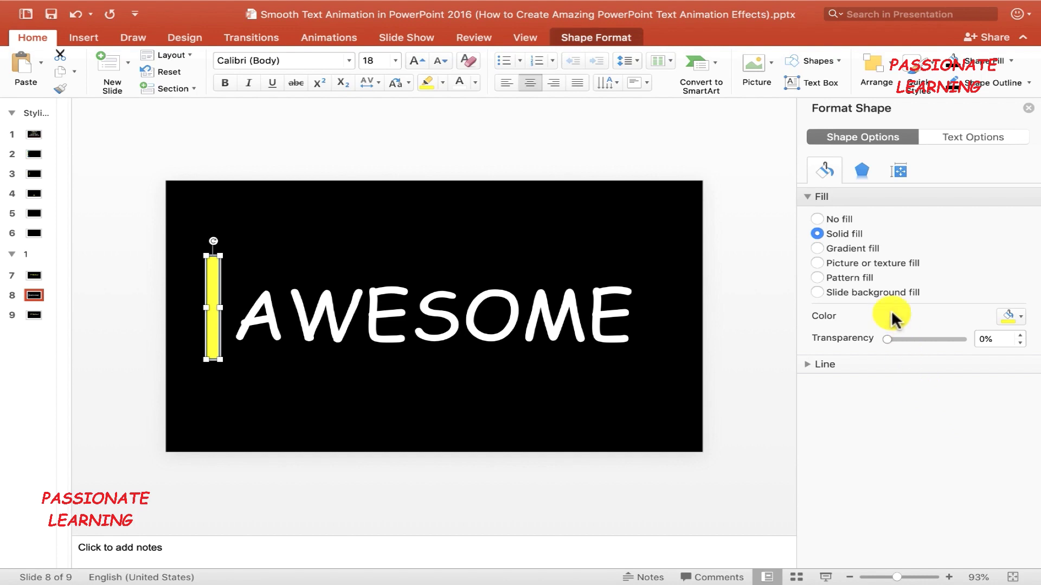
click(1027, 83)
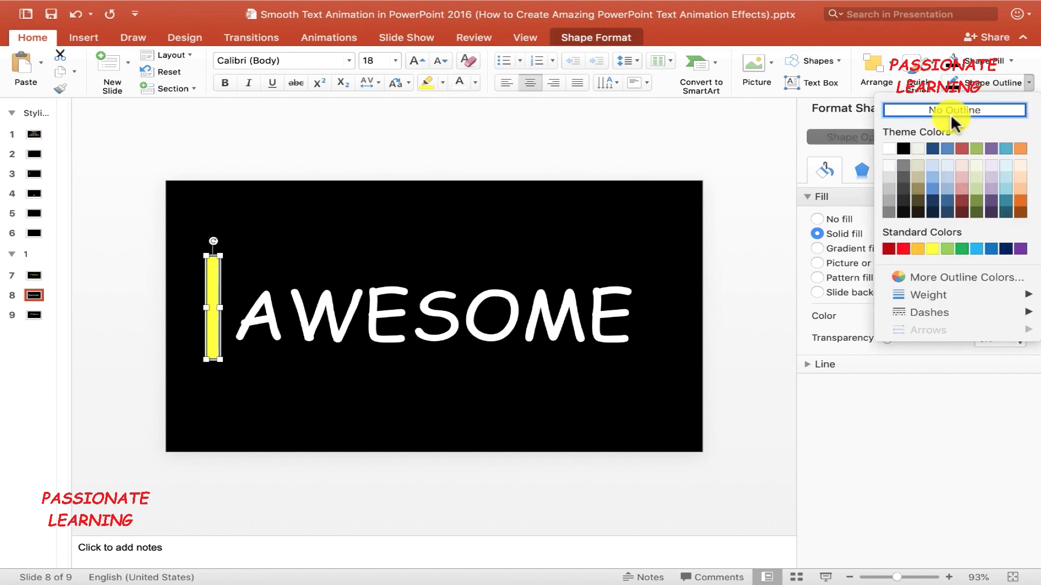
click(904, 144)
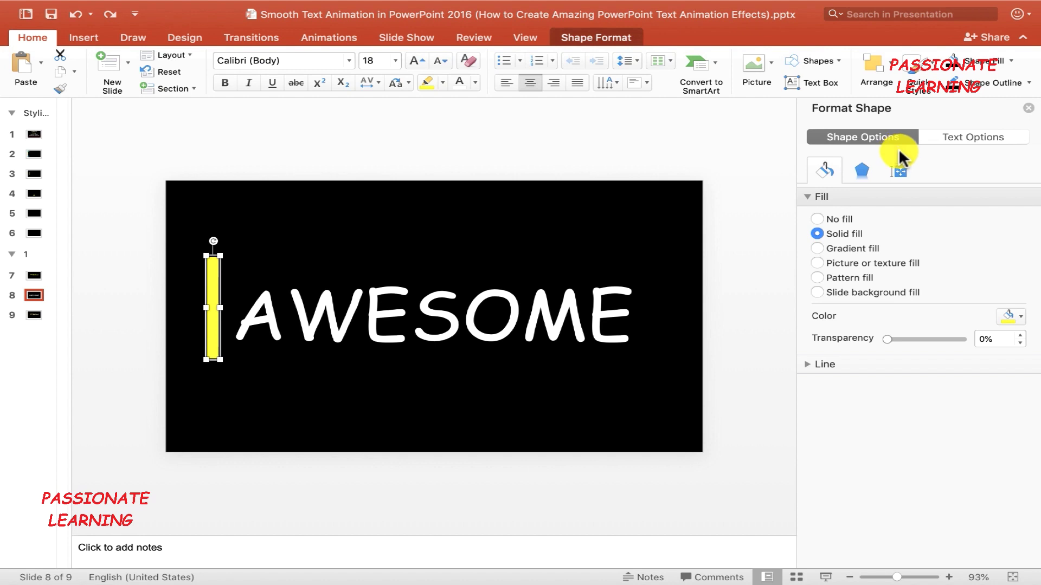
- Size the yellow bar to 6 cm by 0.75 cm and place it beside AWESOME
click(899, 171)
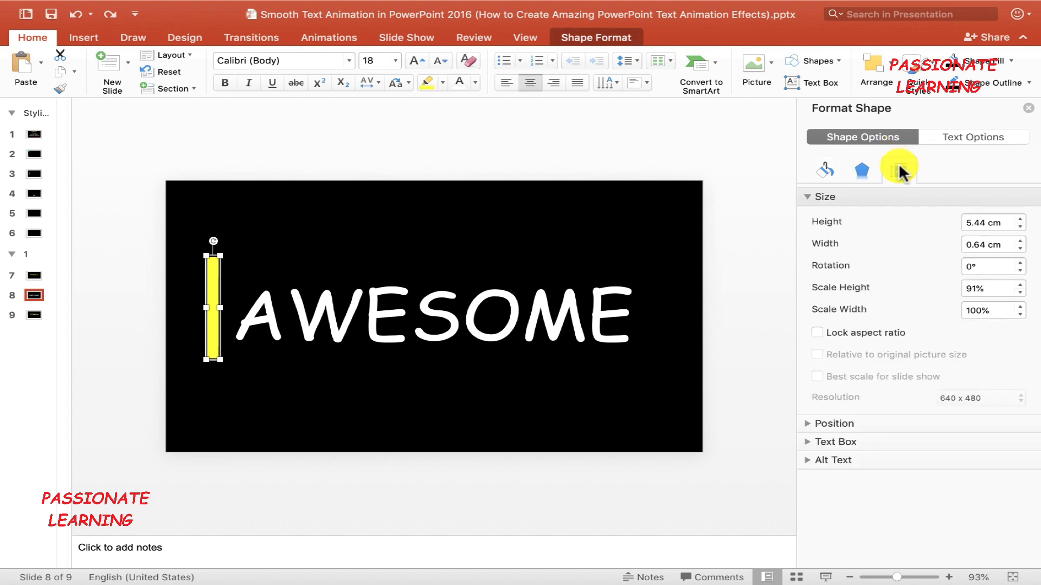
drag(1013, 222, 962, 228)
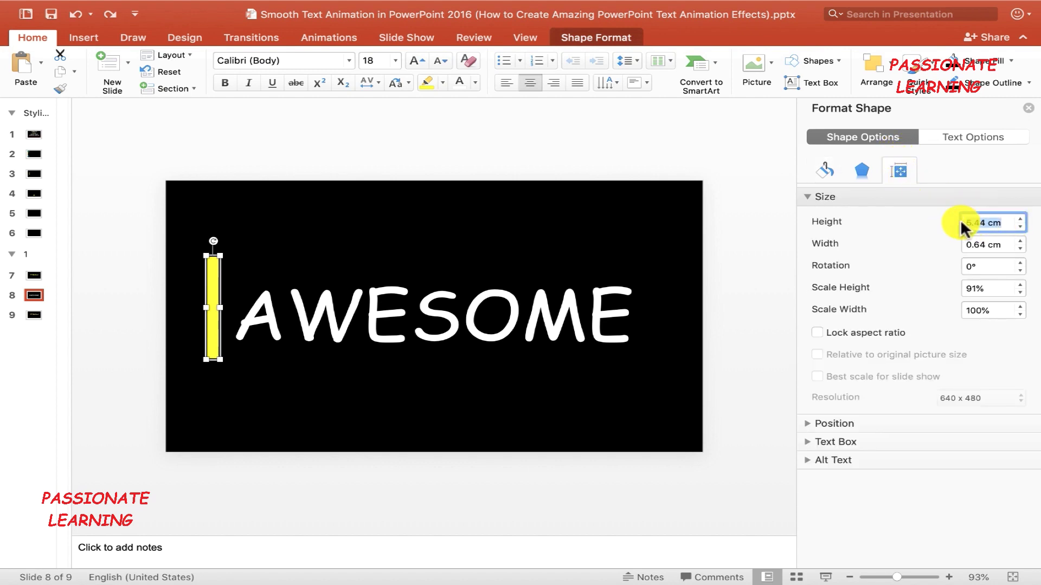
text(6)
key(Tab)
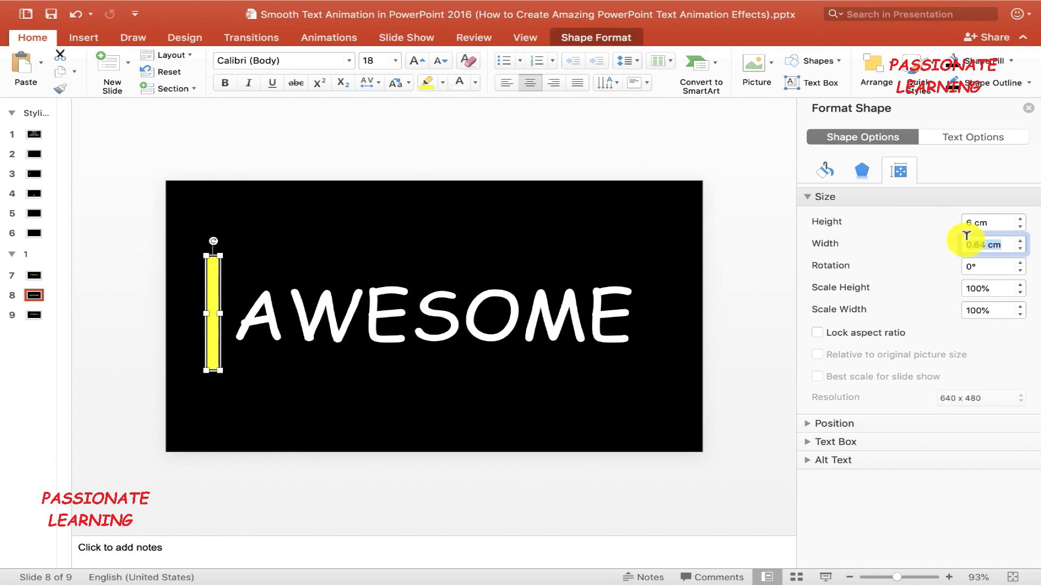
text(0.75)
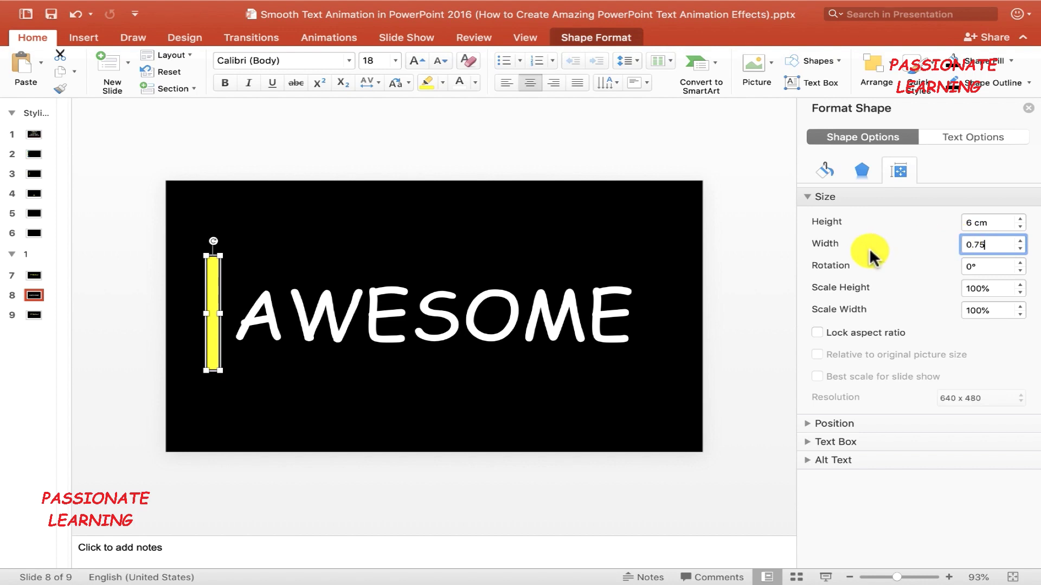
click(721, 274)
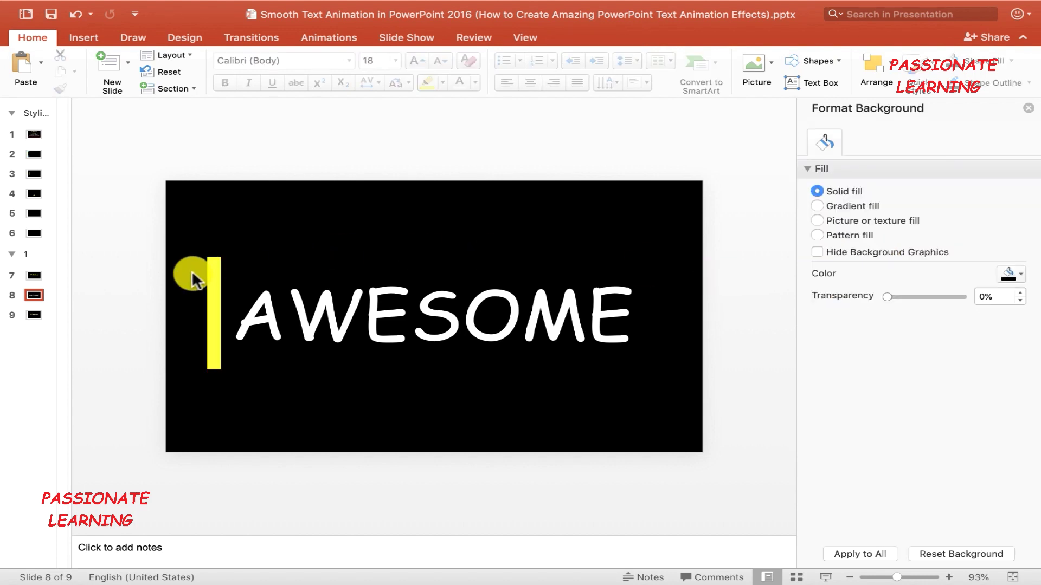
drag(208, 275, 213, 283)
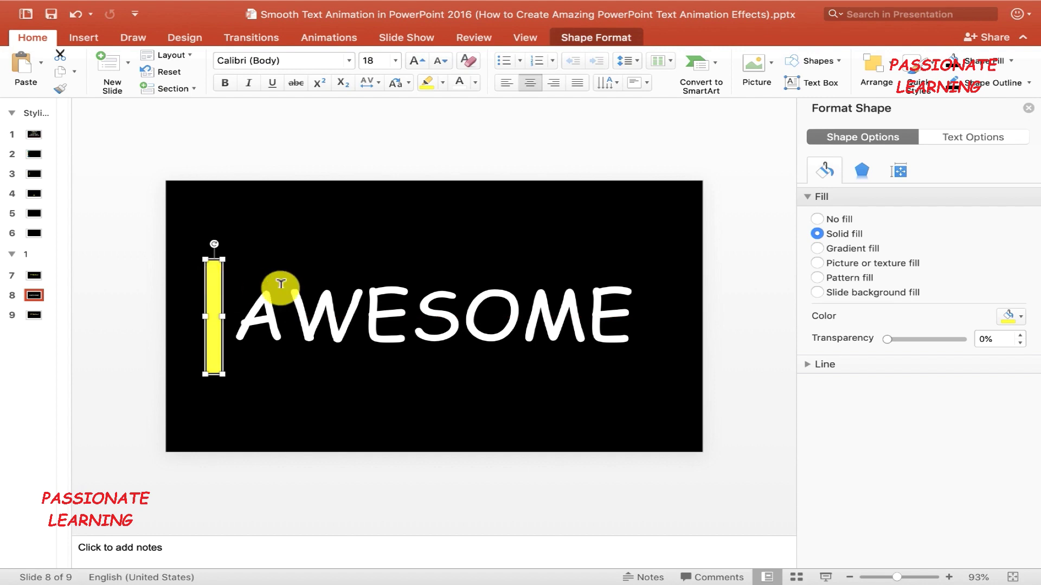
click(831, 65)
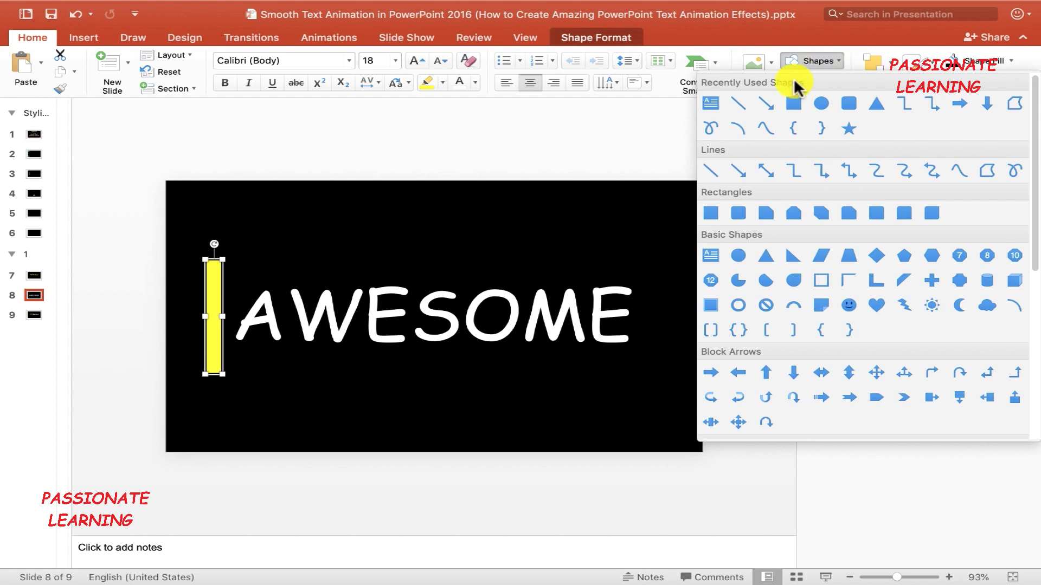
- Add a rectangle 6 cm tall and stretch it about 20.85 cm over AWESOME
click(710, 214)
click(581, 206)
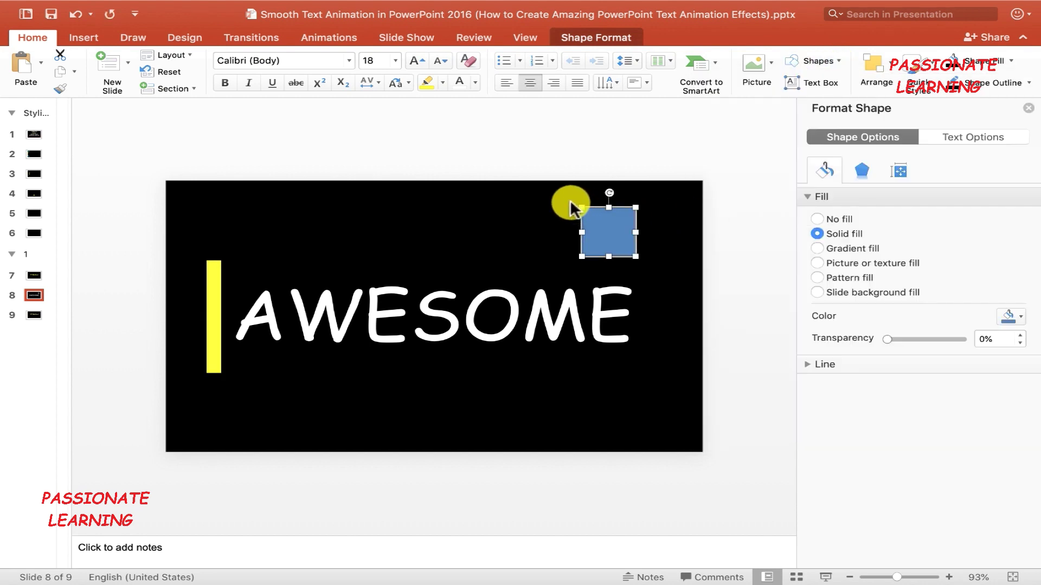
click(900, 171)
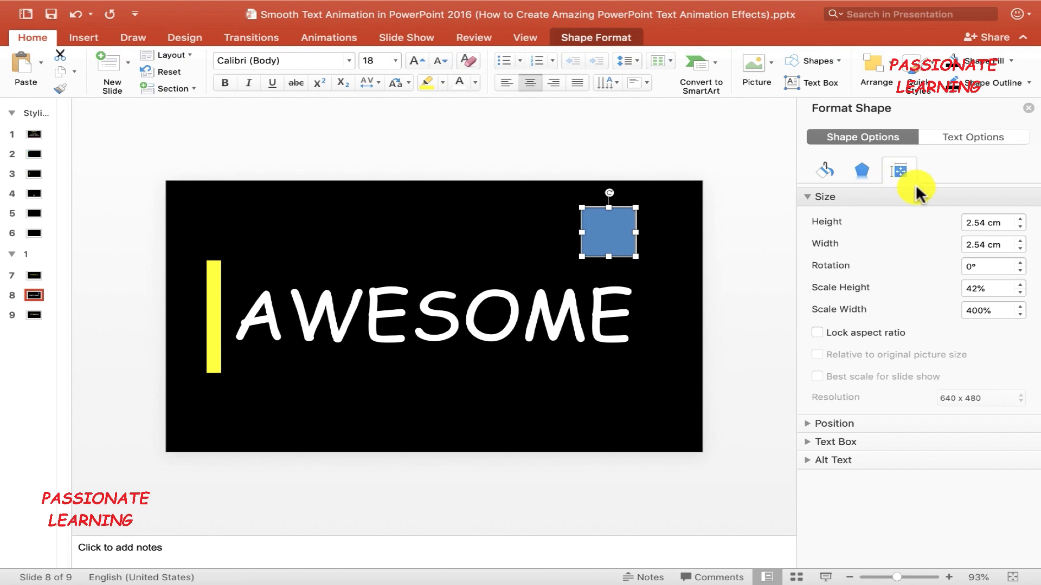
click(988, 221)
drag(987, 221, 936, 220)
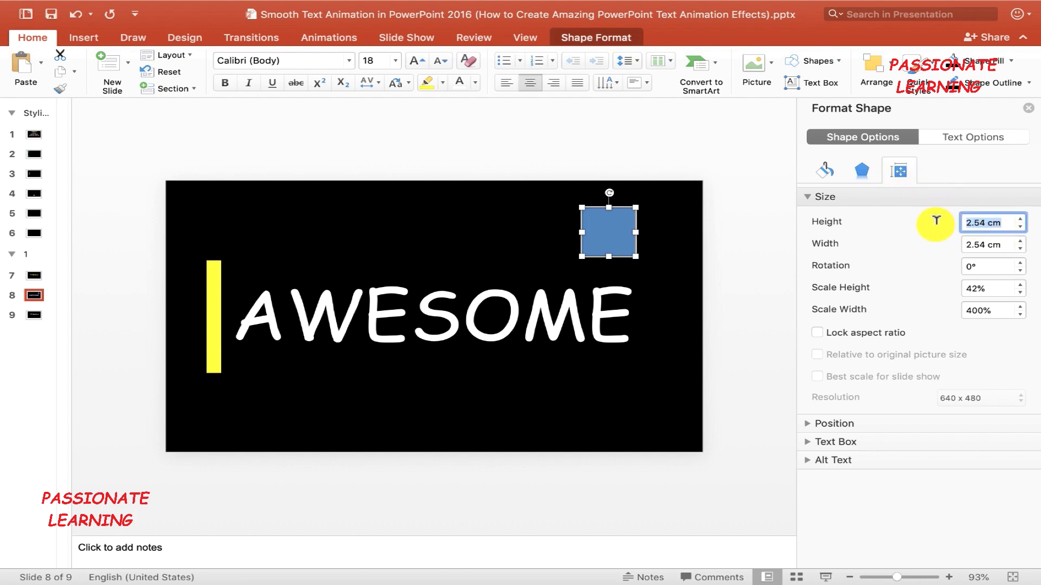
text(8)
click(753, 233)
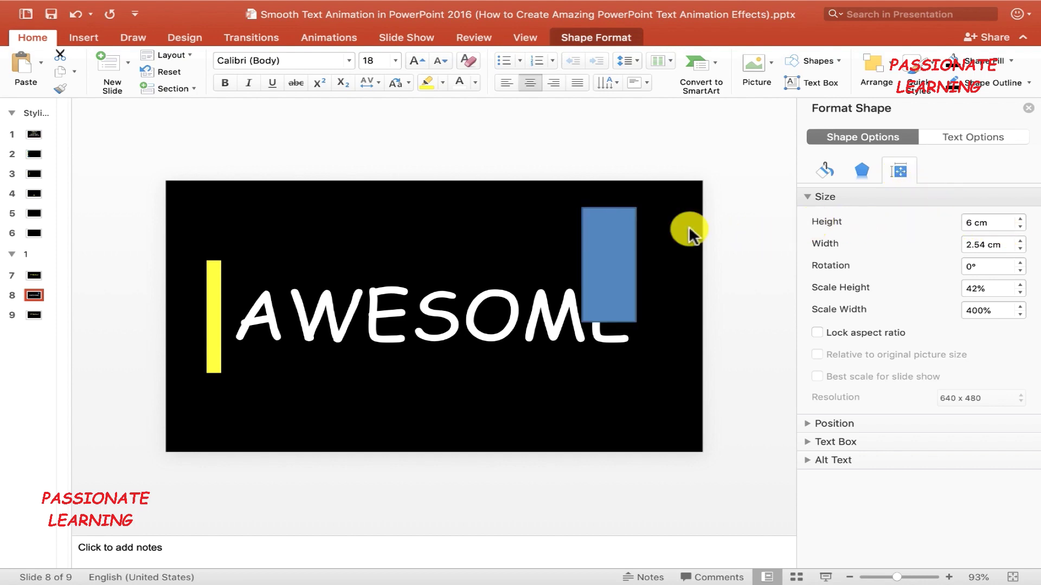
drag(608, 250, 247, 296)
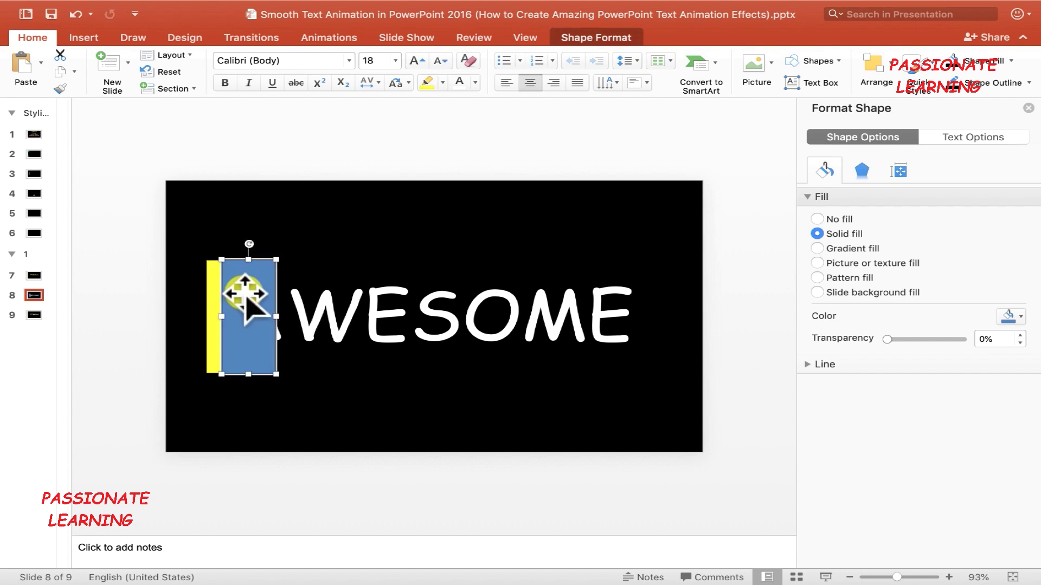
drag(276, 316, 659, 341)
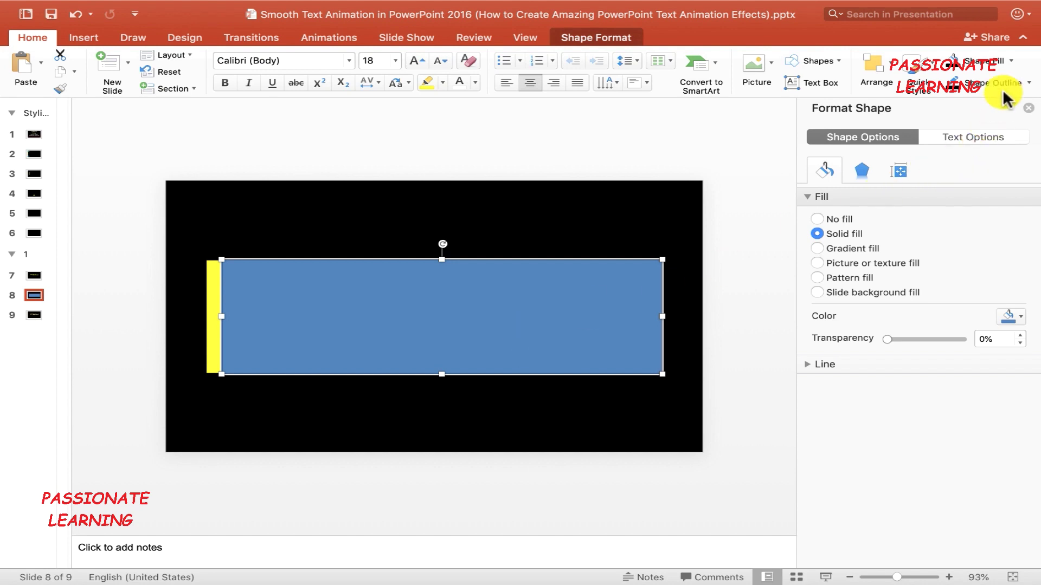
- Fill the covering rectangle black and give it a white outline
click(1009, 61)
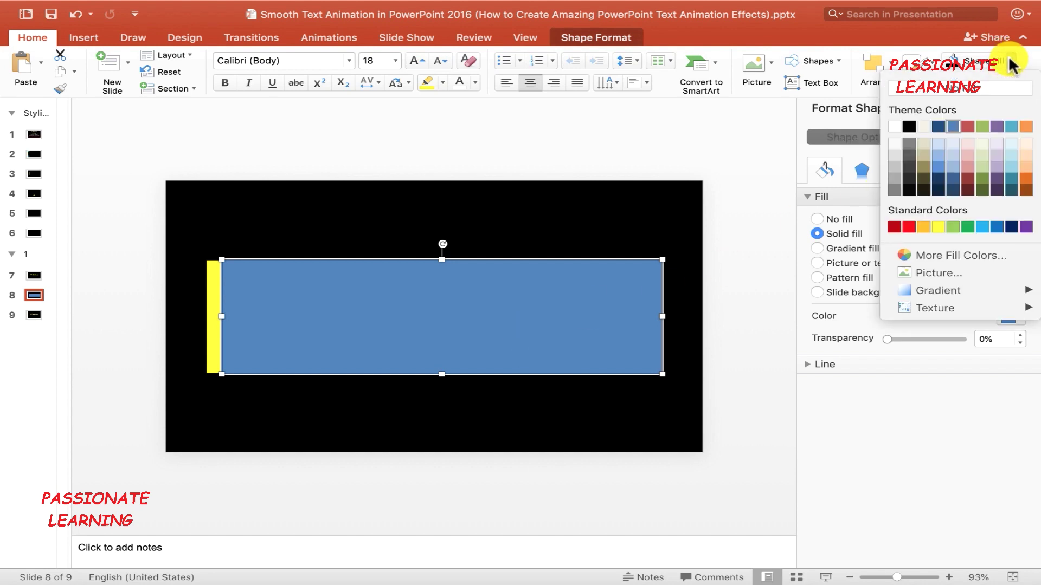
click(905, 124)
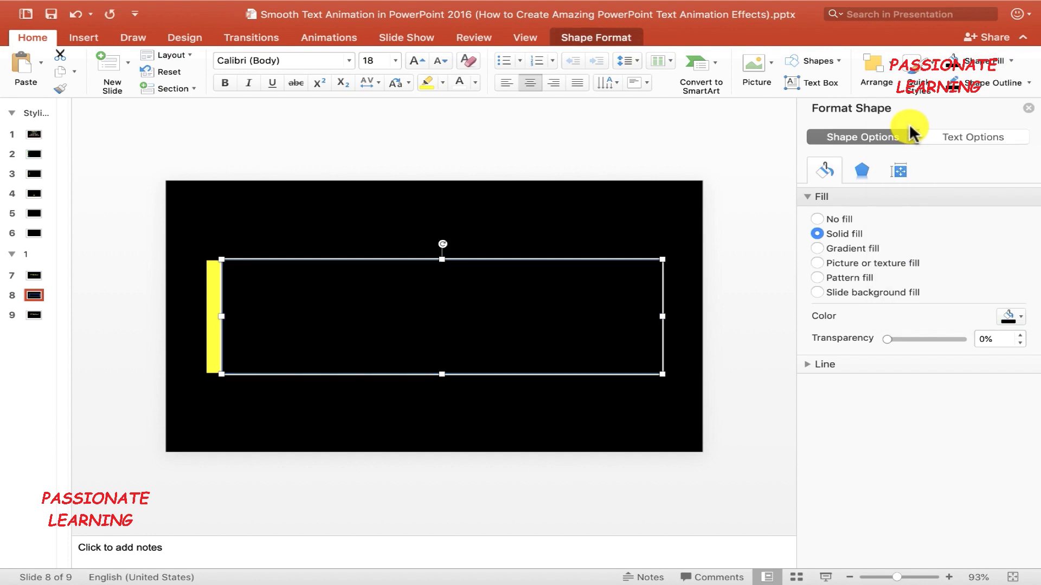
click(1029, 83)
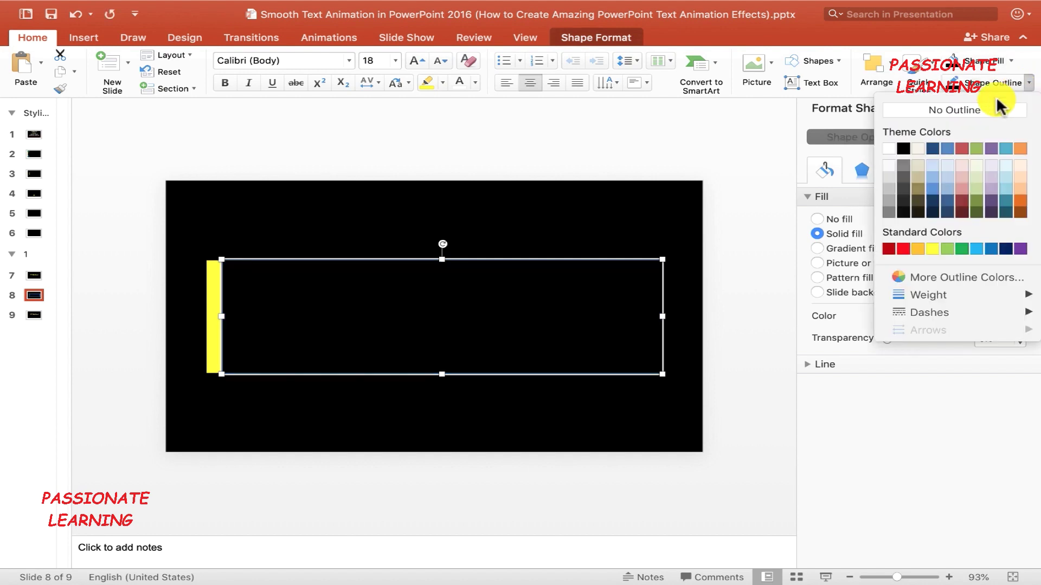
click(902, 144)
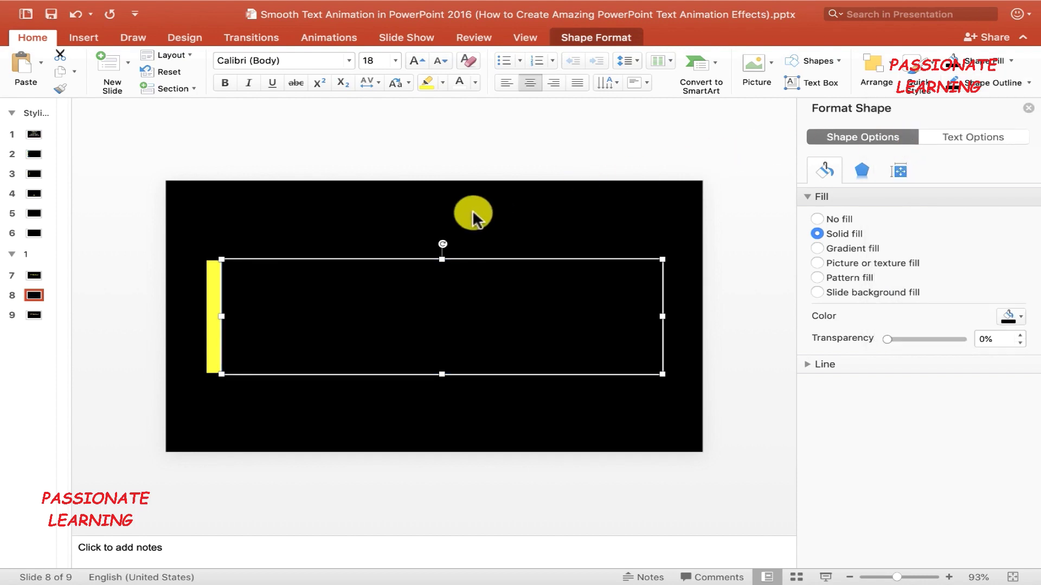
shift+click(212, 298)
- Group the selected yellow bar and black rectangle via Group > Group
right_click(230, 304)
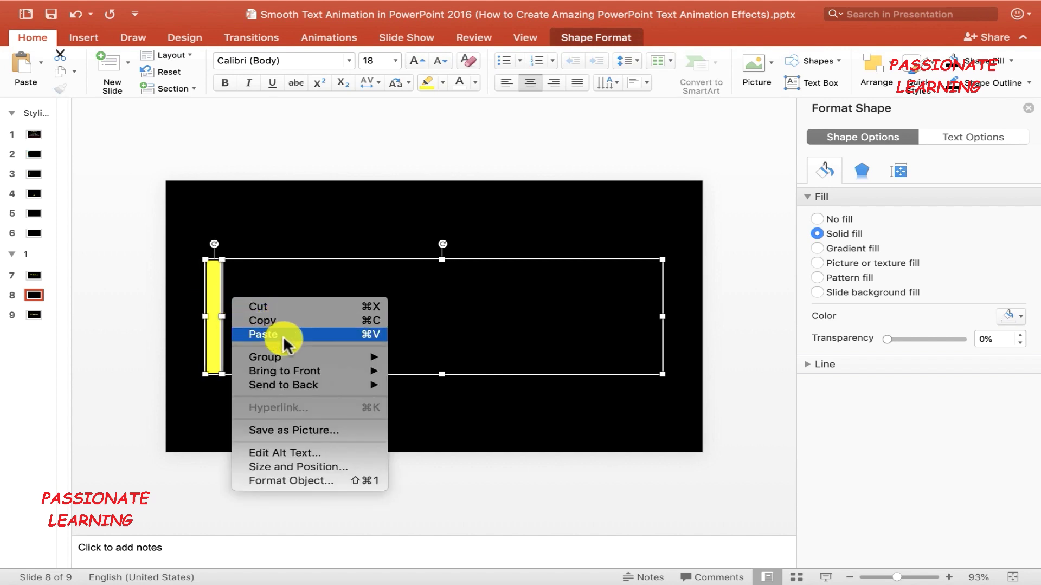
mouse_move(340, 358)
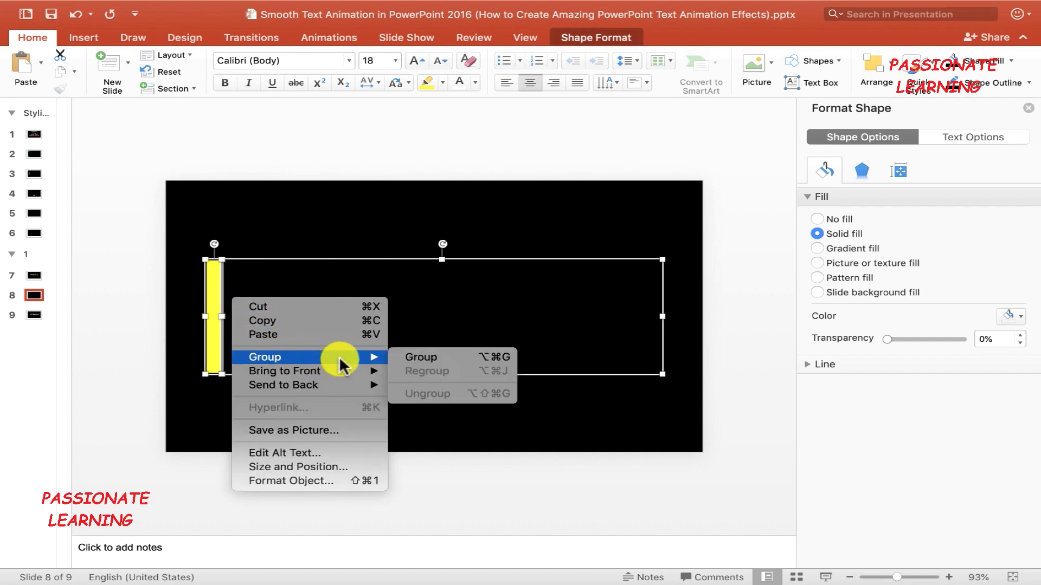
click(404, 358)
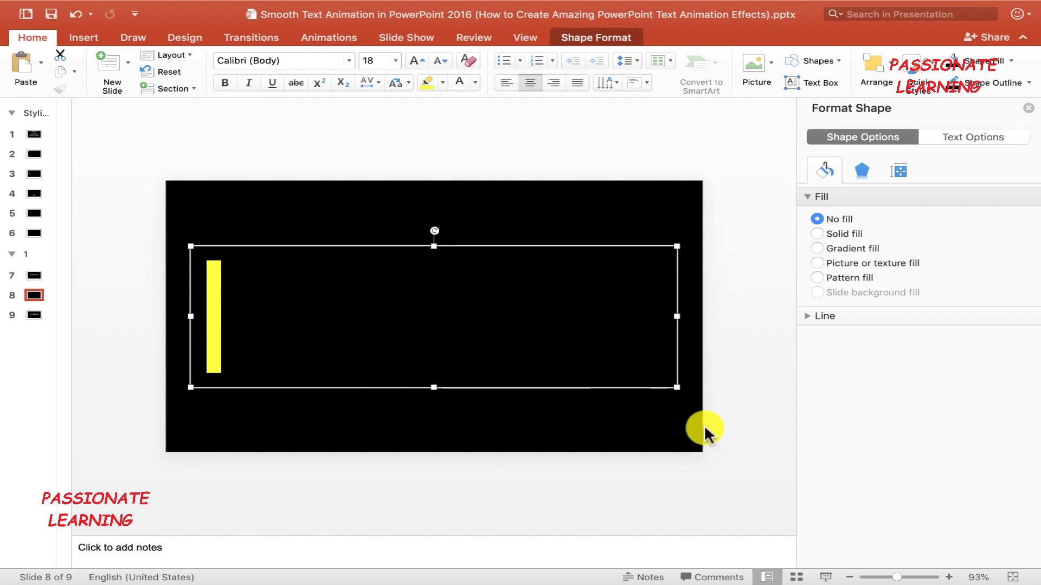
drag(896, 578, 880, 578)
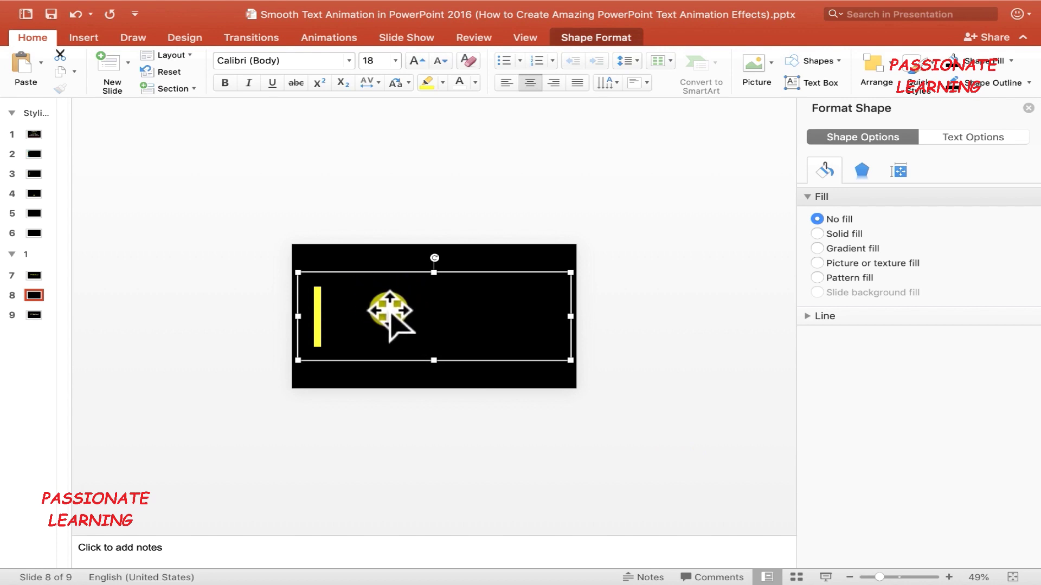
click(405, 325)
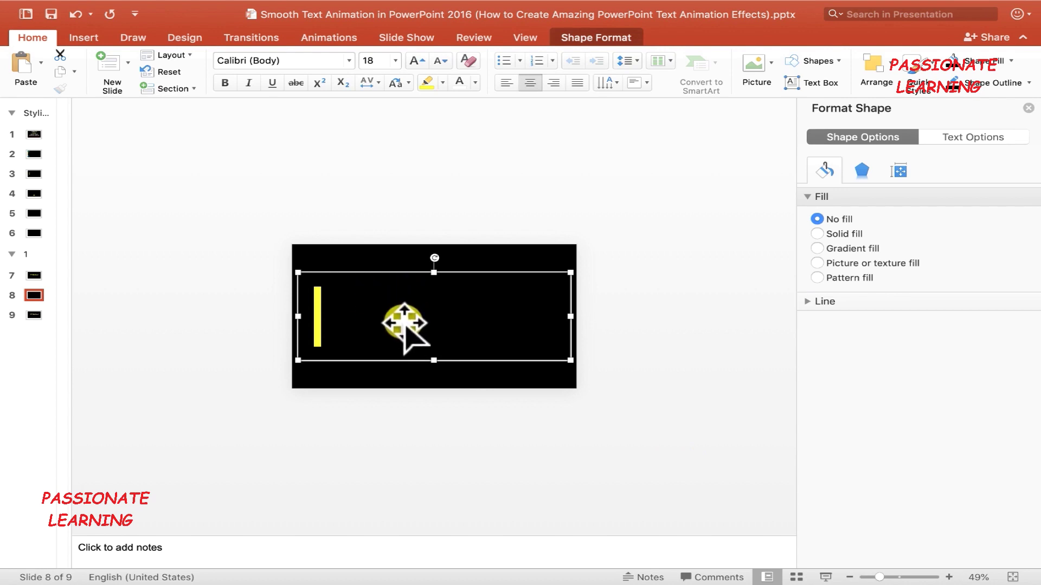
- Apply a Lines motion path to the group and extend it right past the slide edge
click(333, 35)
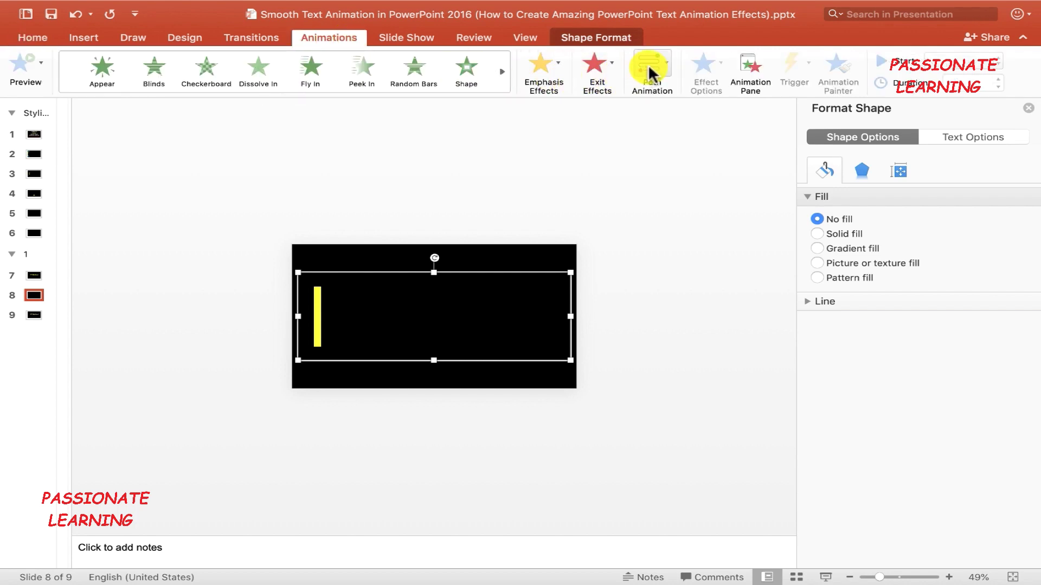
click(650, 72)
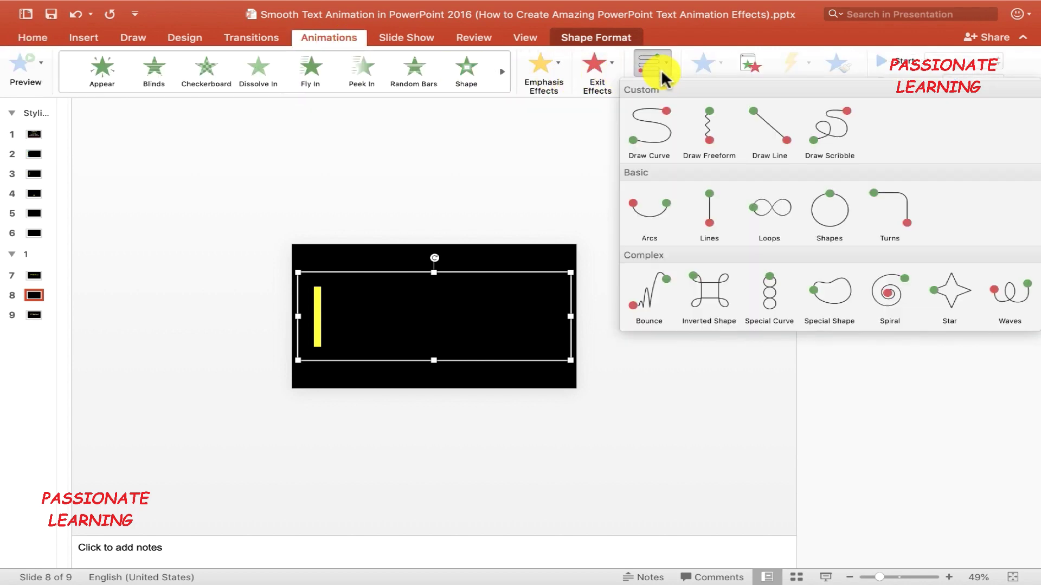
click(709, 216)
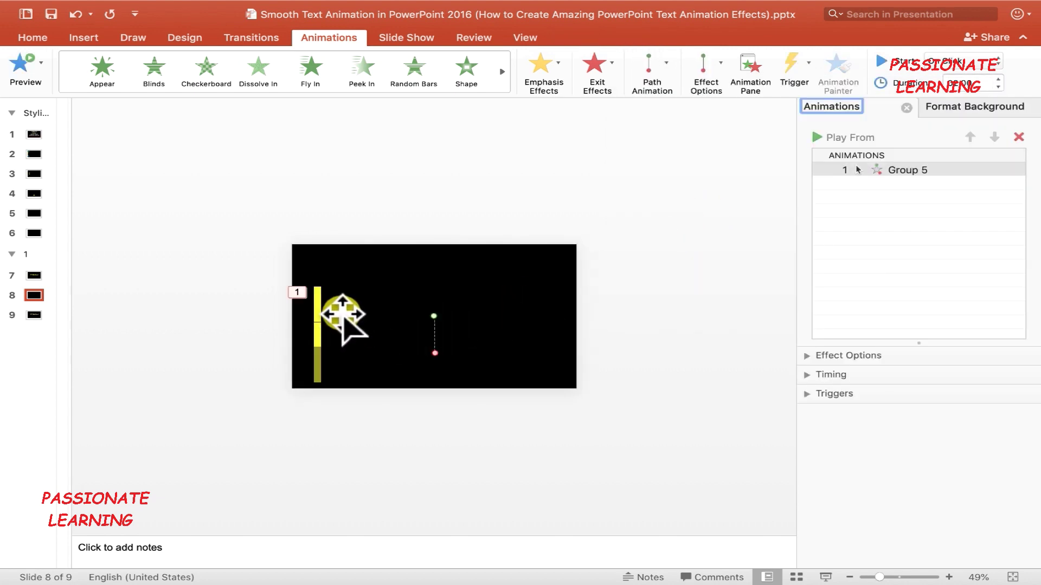
drag(434, 353, 681, 318)
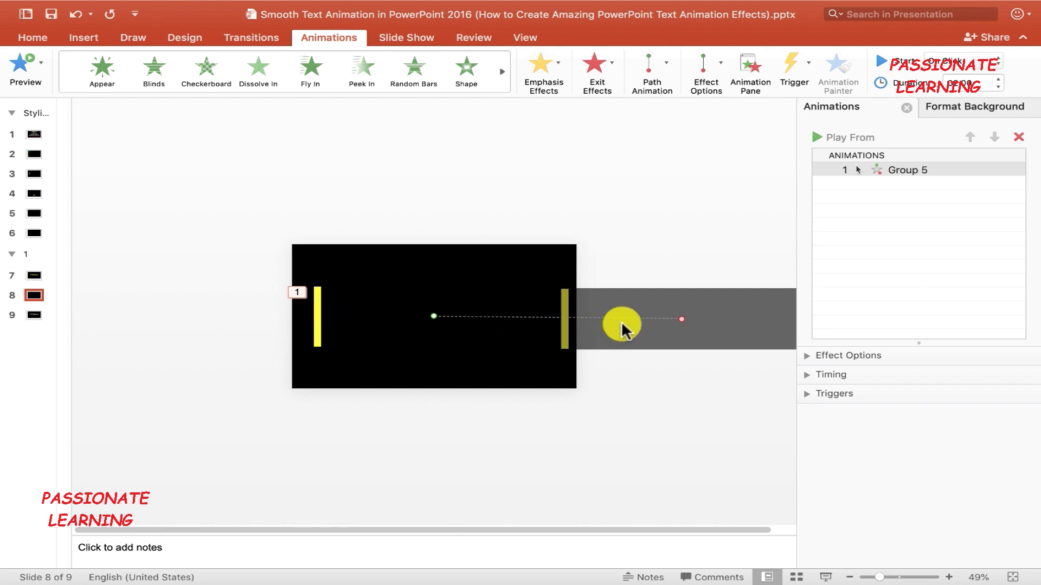
- Preview the motion, clear Smooth Start and Smooth End, then play from slide 8
click(841, 135)
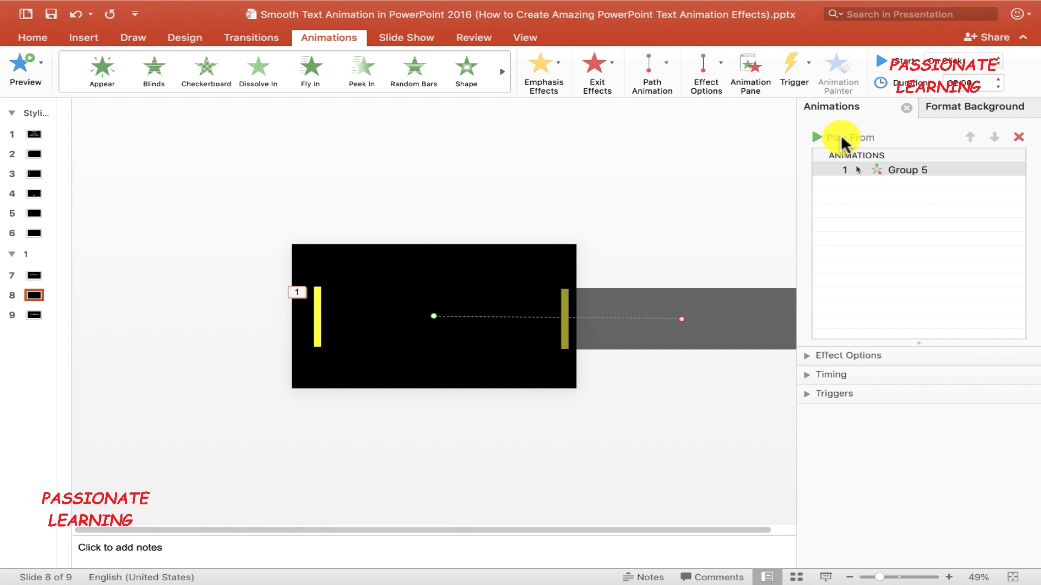
double_click(999, 82)
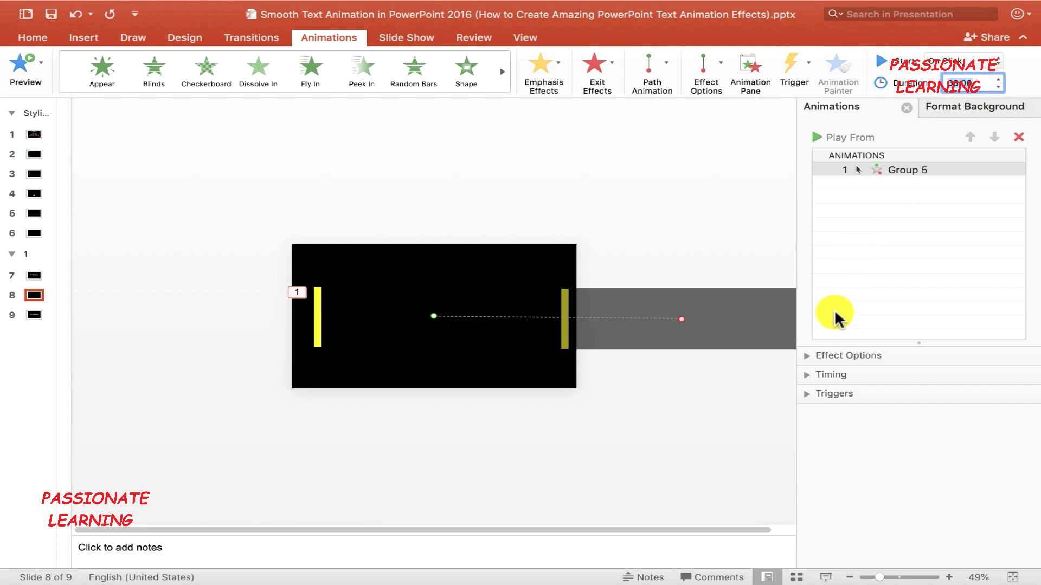
click(805, 356)
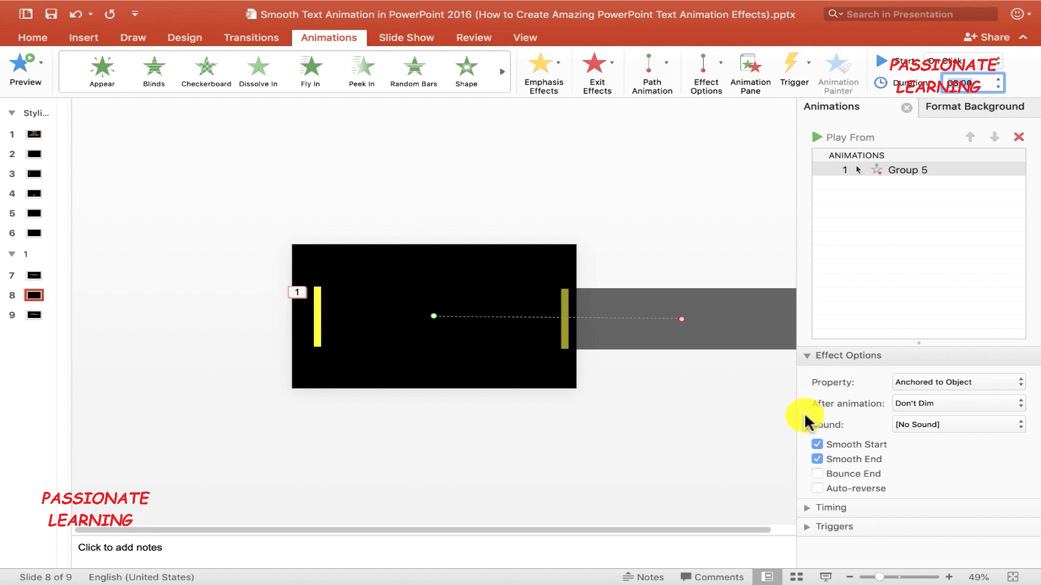
click(817, 445)
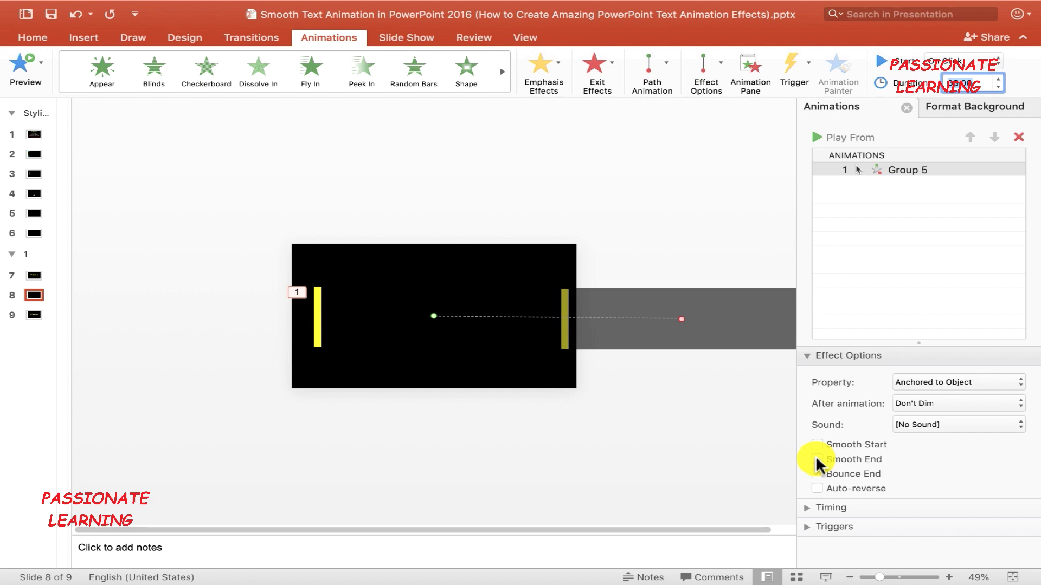
click(816, 459)
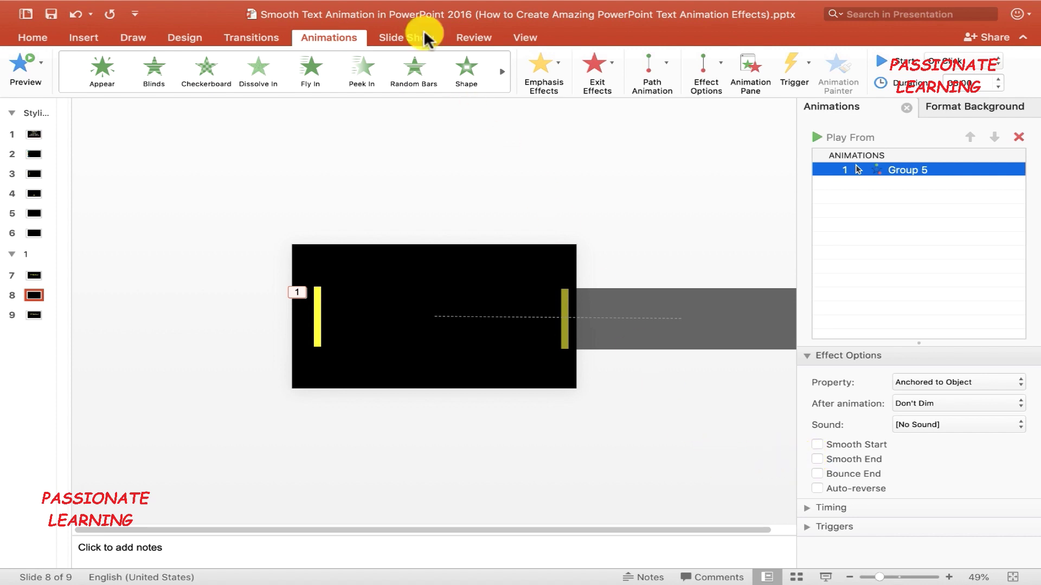
click(395, 36)
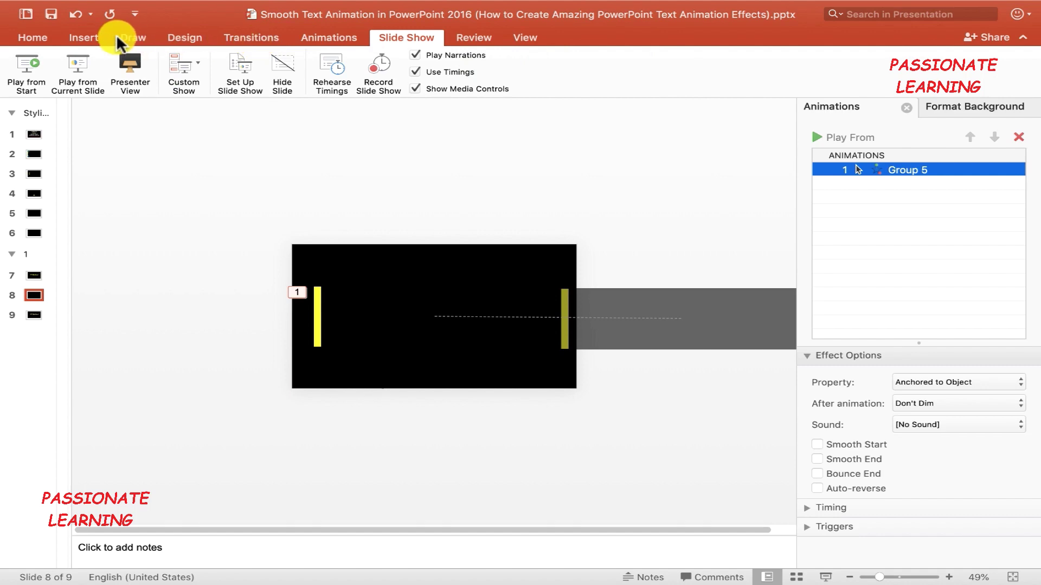
click(75, 68)
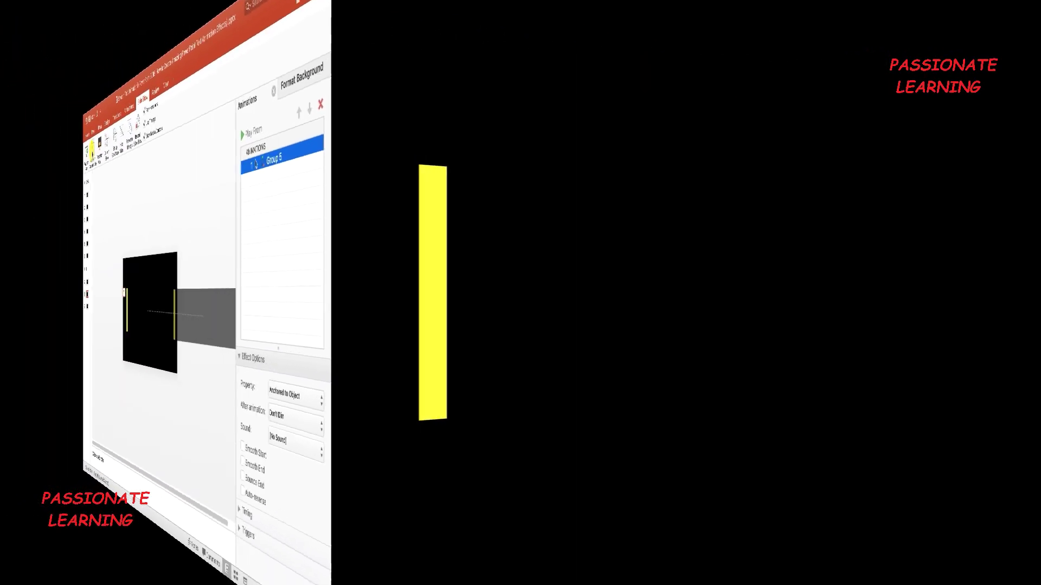